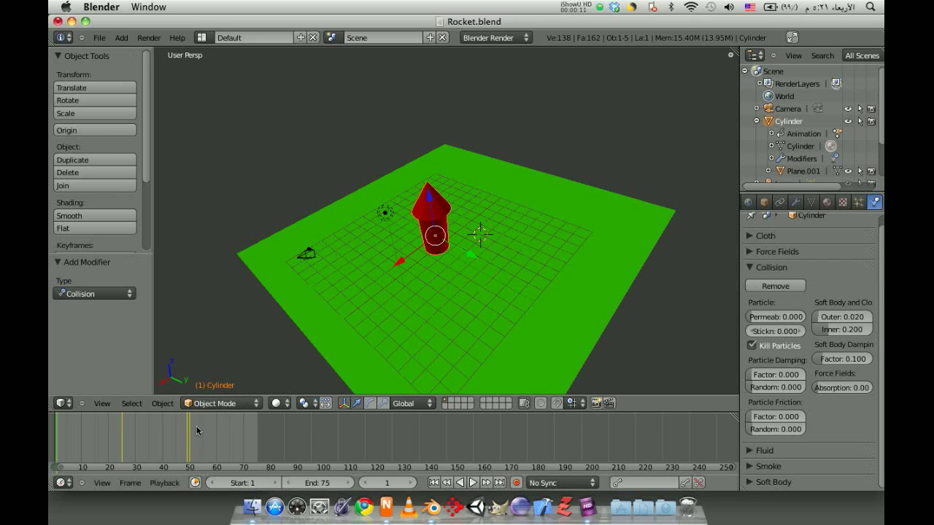
# - Scrub through the rocket animation and stop at frame 49
pyautogui.moveTo(64, 433); pyautogui.dragTo(187, 433)
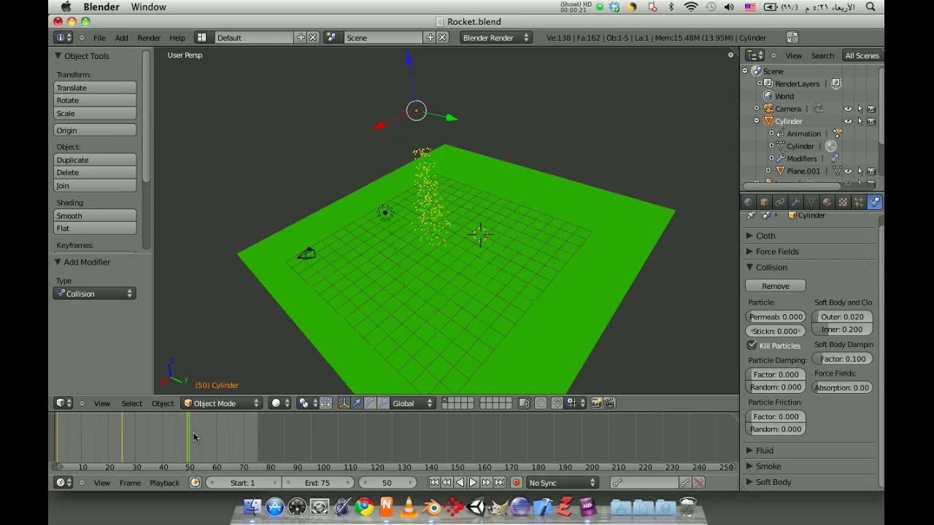
pyautogui.click(186, 437)
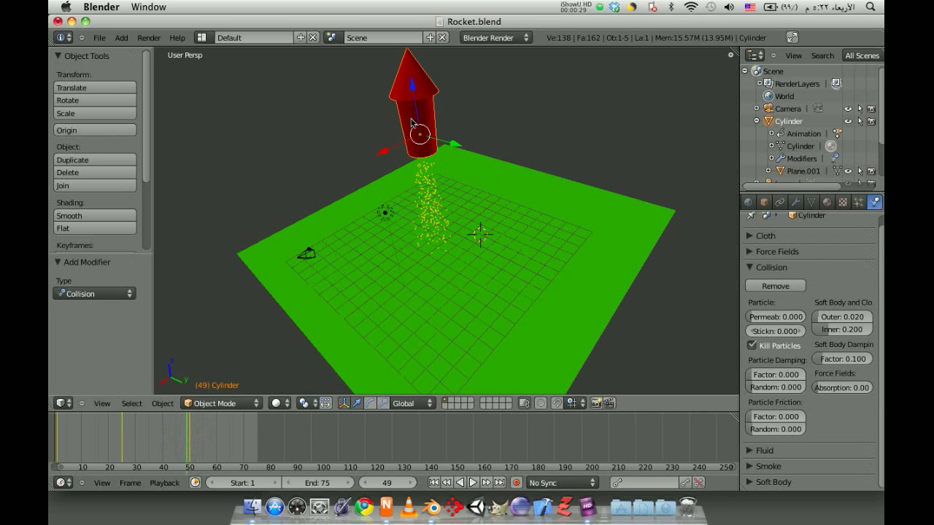
pyautogui.press('KP_3')
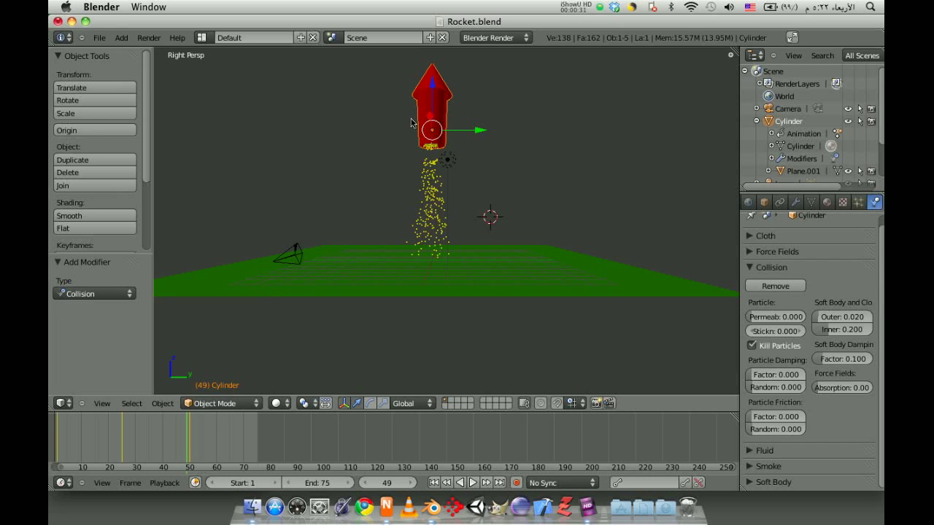
pyautogui.press('KP_5')
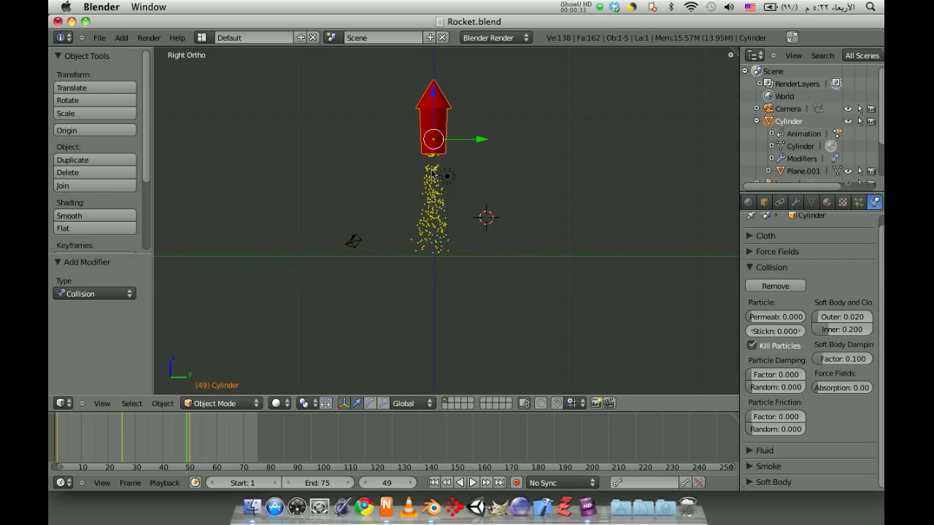
pyautogui.keyDown('shift'); pyautogui.moveTo(511, 150); pyautogui.dragTo(506, 168, button='middle'); pyautogui.keyUp('shift')
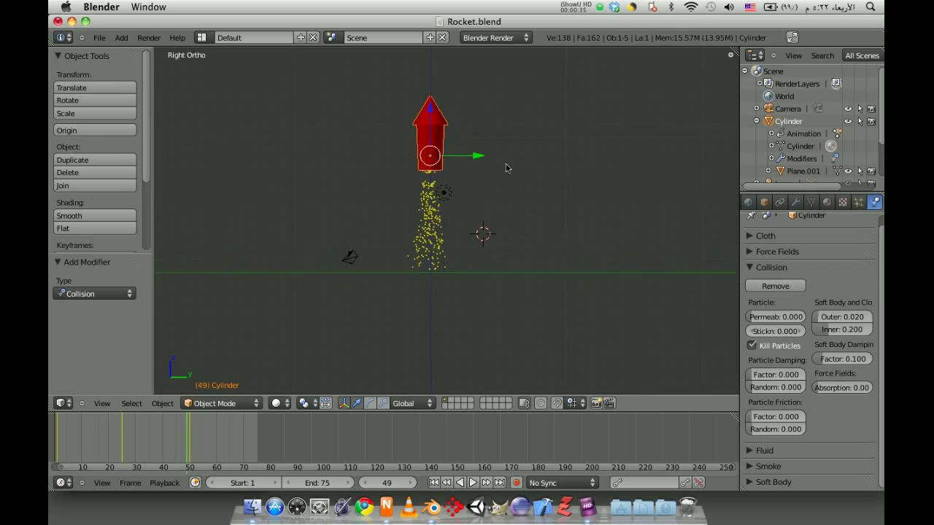
pyautogui.scroll(3, 490, 242)
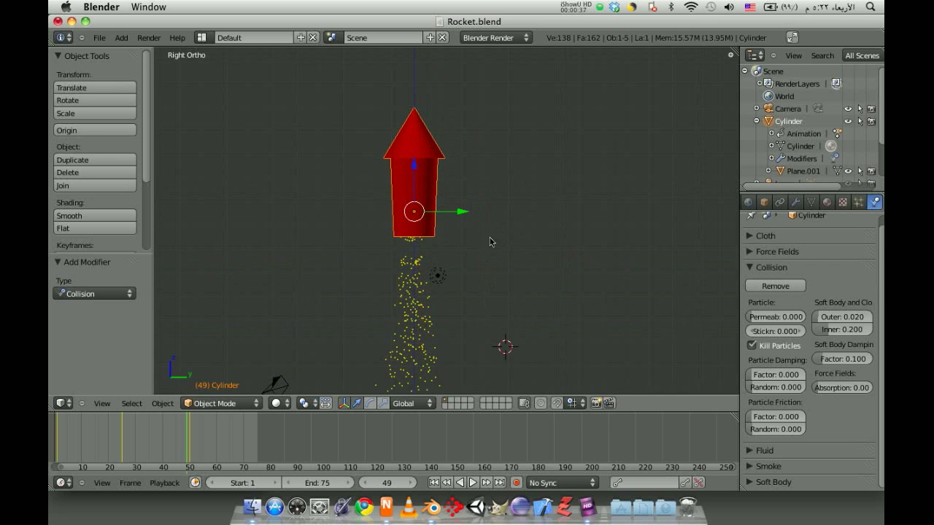
pyautogui.click(102, 404)
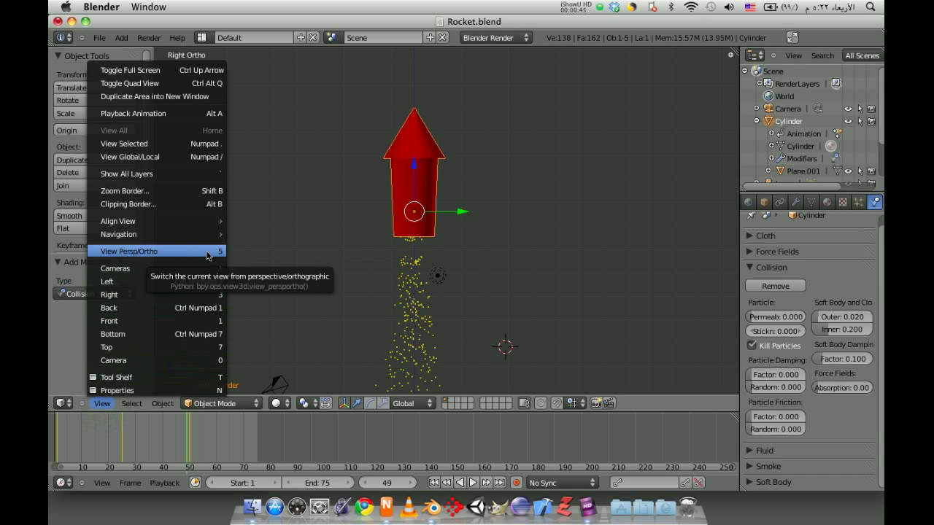
pyautogui.click(206, 253)
pyautogui.moveTo(408, 266); pyautogui.dragTo(391, 286, button='middle')
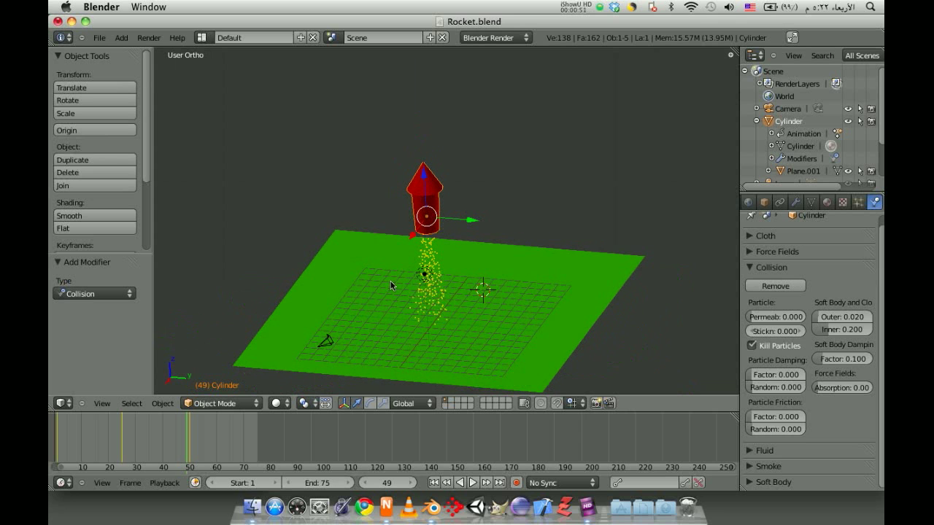
pyautogui.press('KP_5')
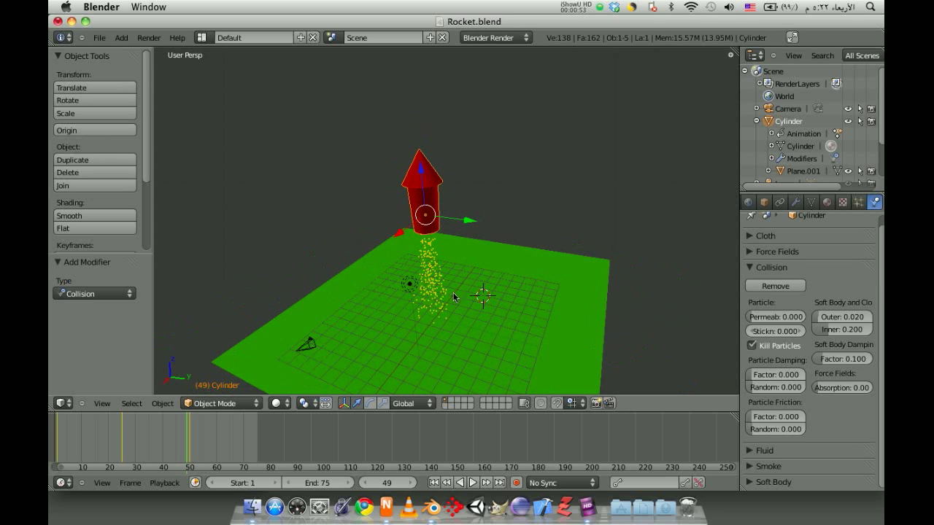
pyautogui.moveTo(409, 246); pyautogui.dragTo(376, 216, button='middle')
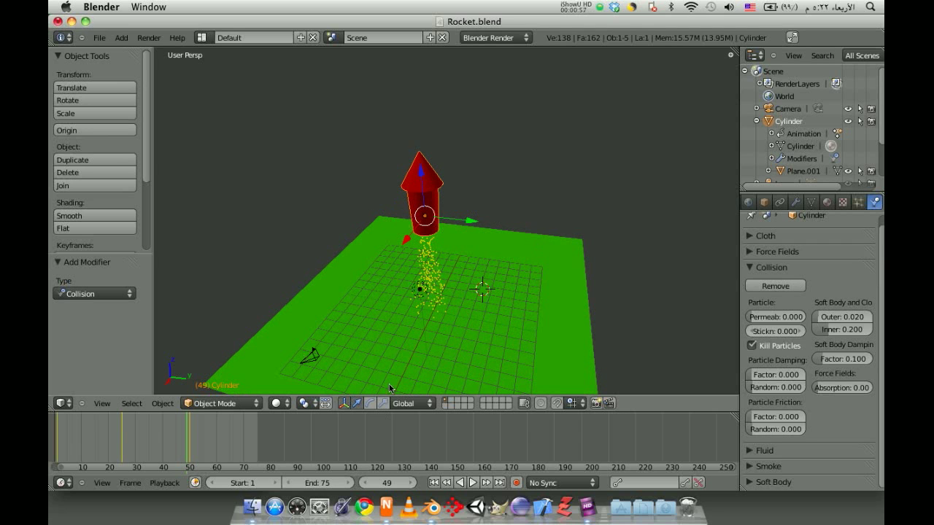
pyautogui.moveTo(396, 266); pyautogui.dragTo(407, 268, button='middle')
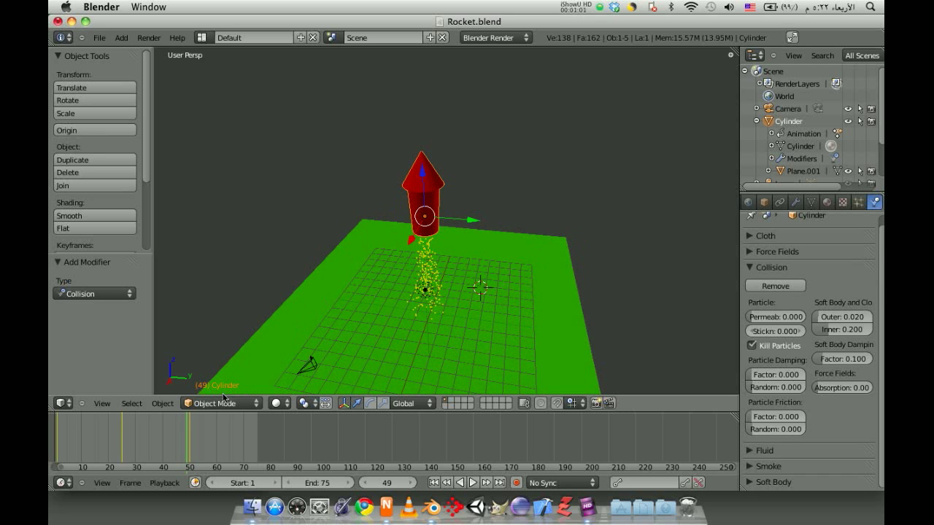
# - Switch the viewport to a Right Orthographic view of the rocket
pyautogui.click(125, 405)
pyautogui.click(93, 407)
pyautogui.press('KP_5')
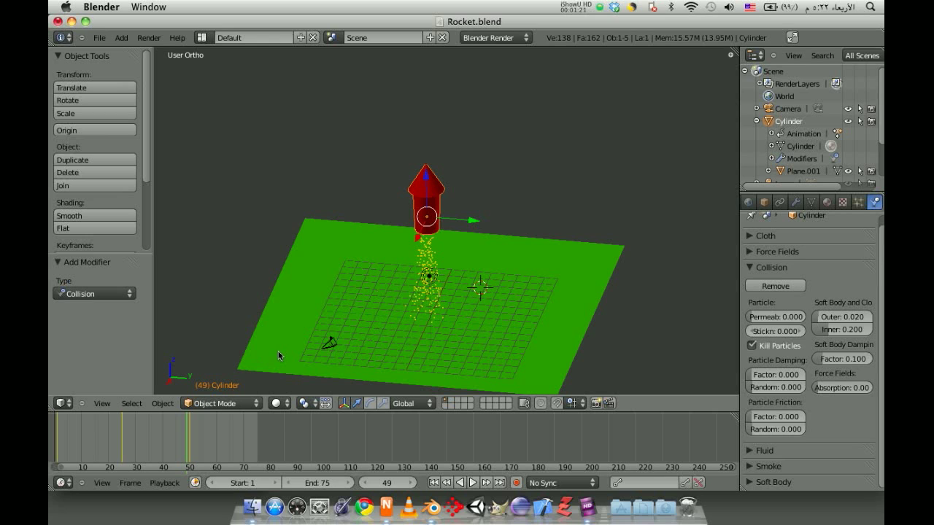
pyautogui.press('KP_3')
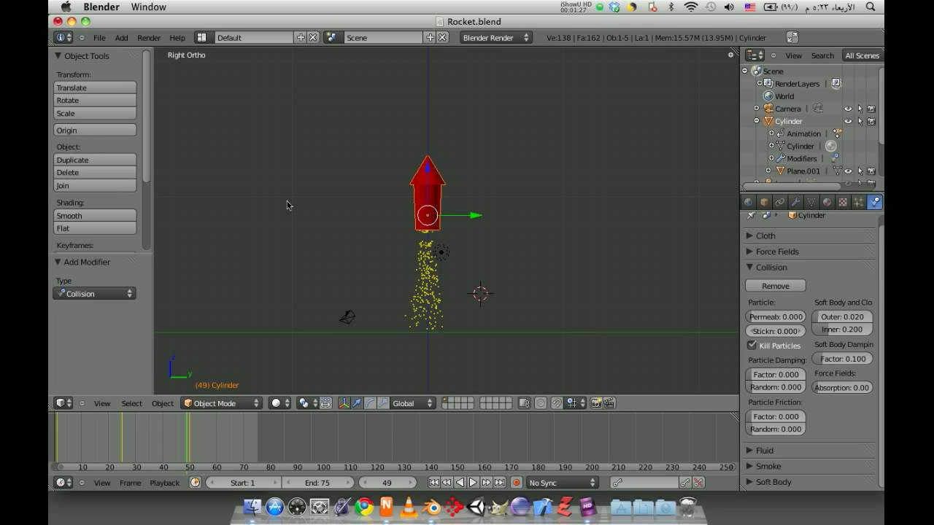
# - Deselect all objects in the scene
pyautogui.press('a')
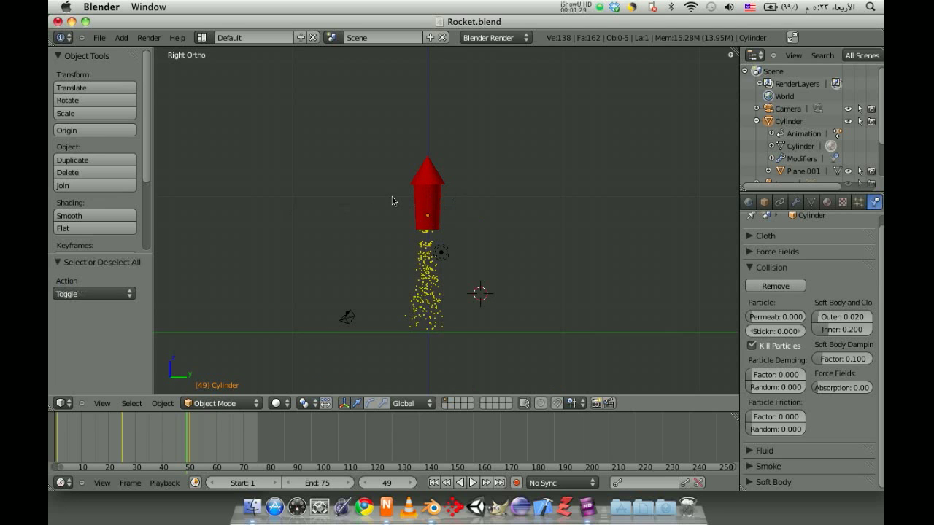
pyautogui.press('a')
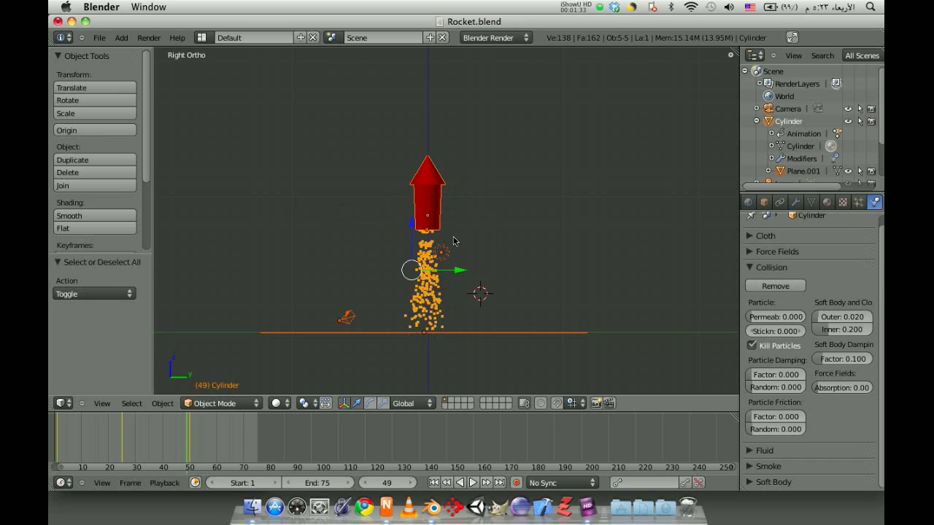
pyautogui.press('a')
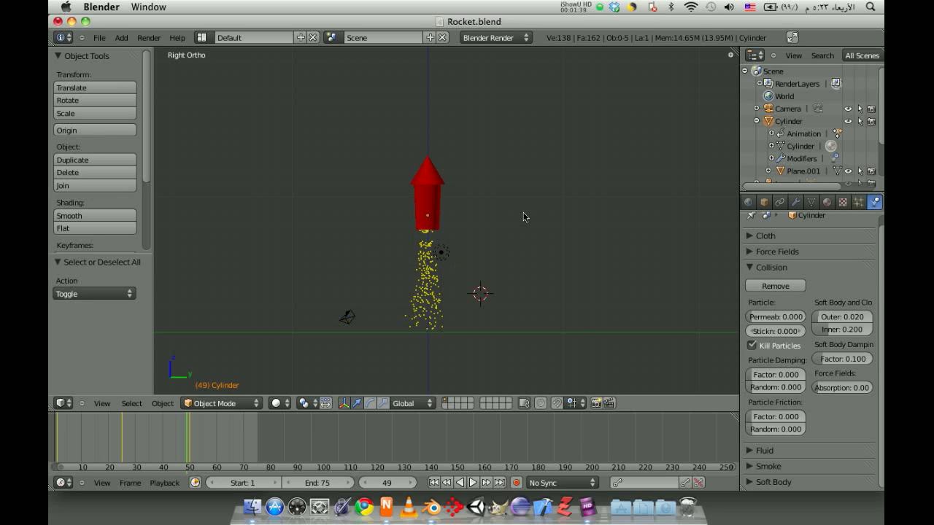
# - Add a UV sphere and move it up and across onto the rocket's body
pyautogui.hotkey('shift', 'a')
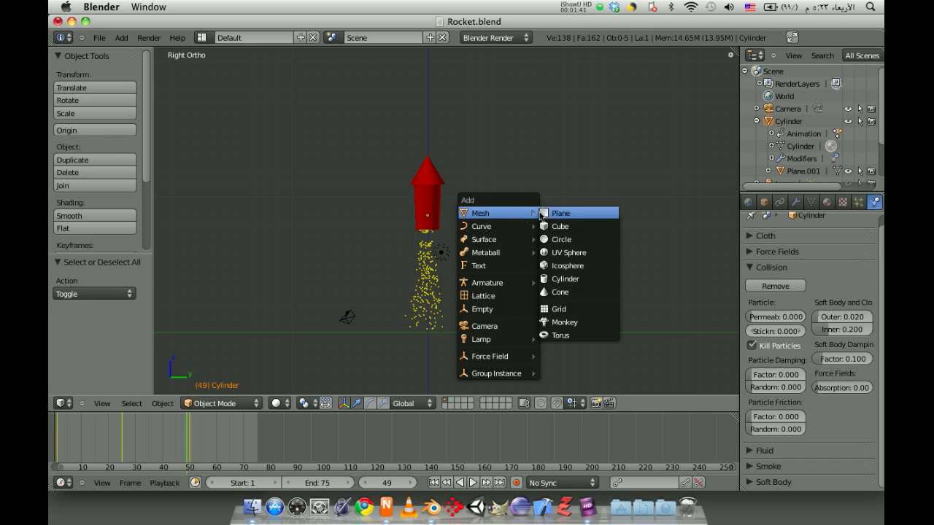
pyautogui.click(569, 254)
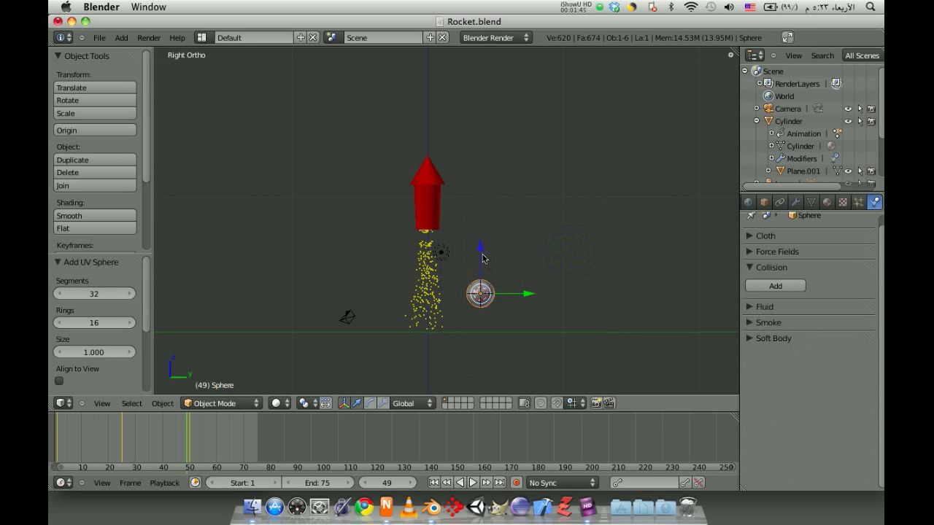
pyautogui.moveTo(481, 254); pyautogui.dragTo(482, 162)
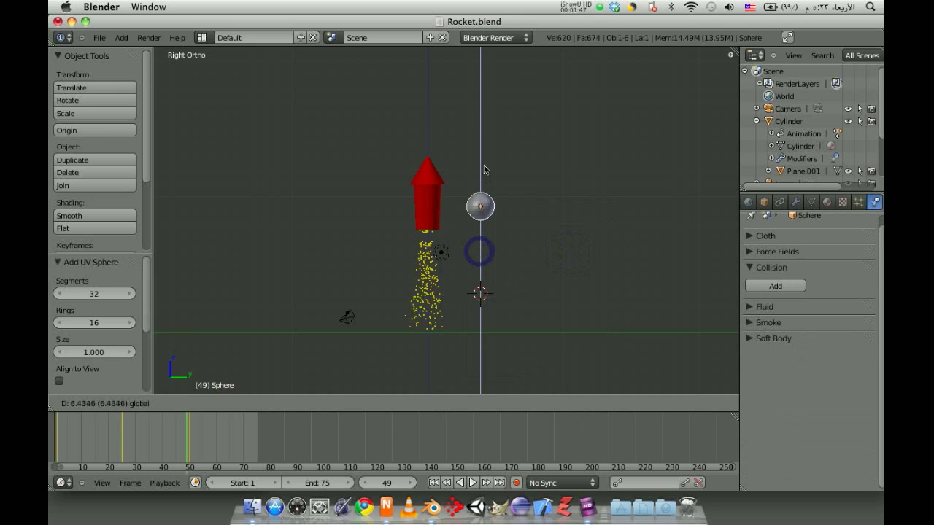
pyautogui.moveTo(530, 199); pyautogui.dragTo(477, 203)
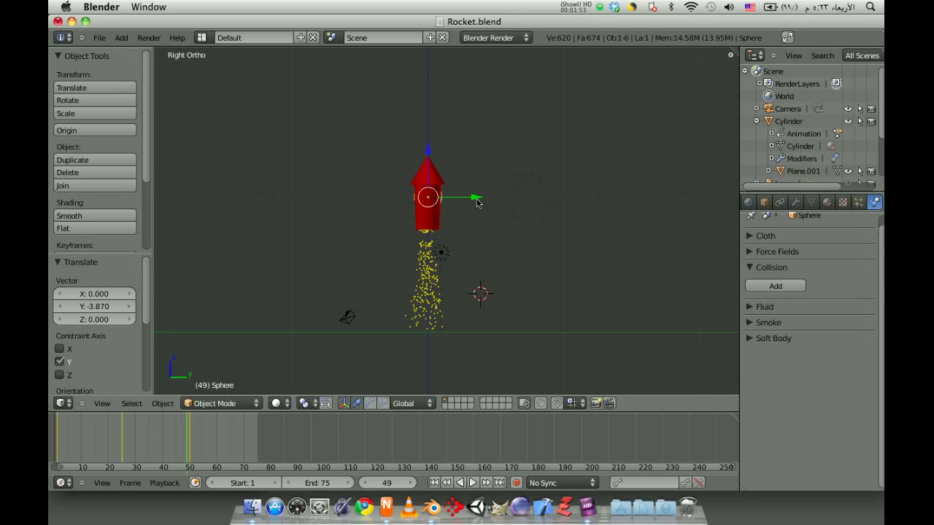
# - From top view, nudge the sphere 0.339 along X into the rocket, then view from the front
pyautogui.press('KP_7')
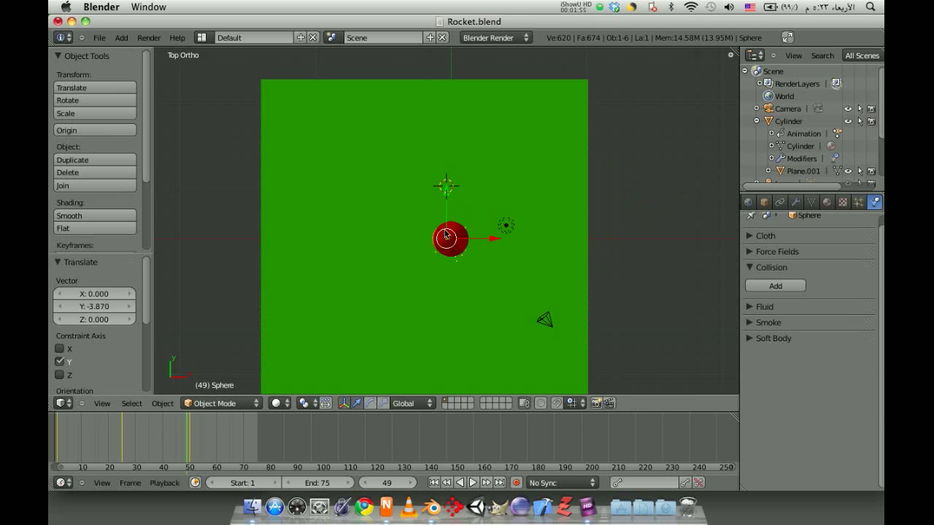
pyautogui.moveTo(493, 240); pyautogui.dragTo(499, 248)
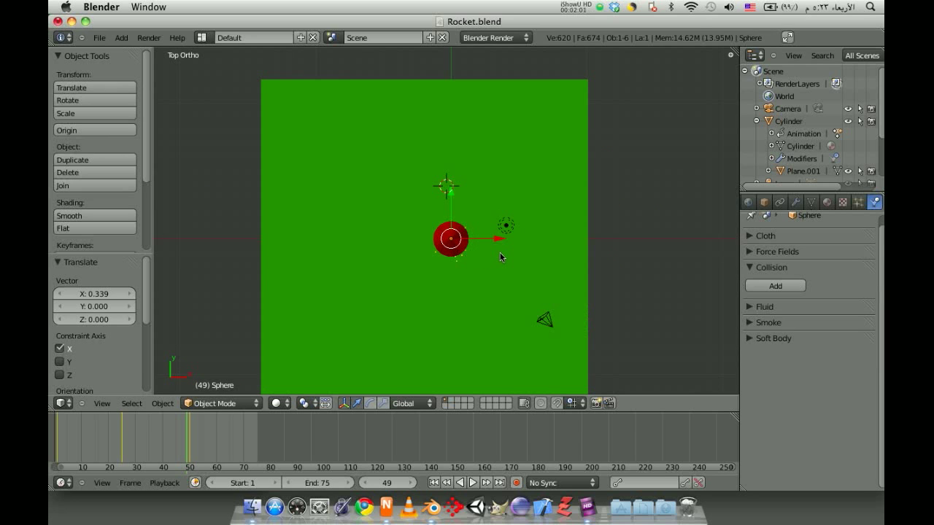
pyautogui.press('KP_5')
pyautogui.press('KP_5')
pyautogui.press('KP_1')
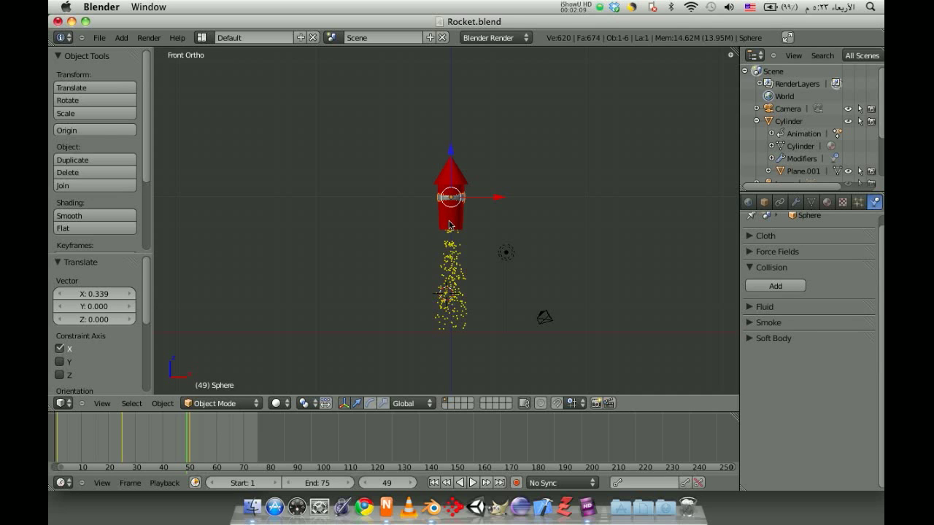
pyautogui.scroll(1, 809, 307)
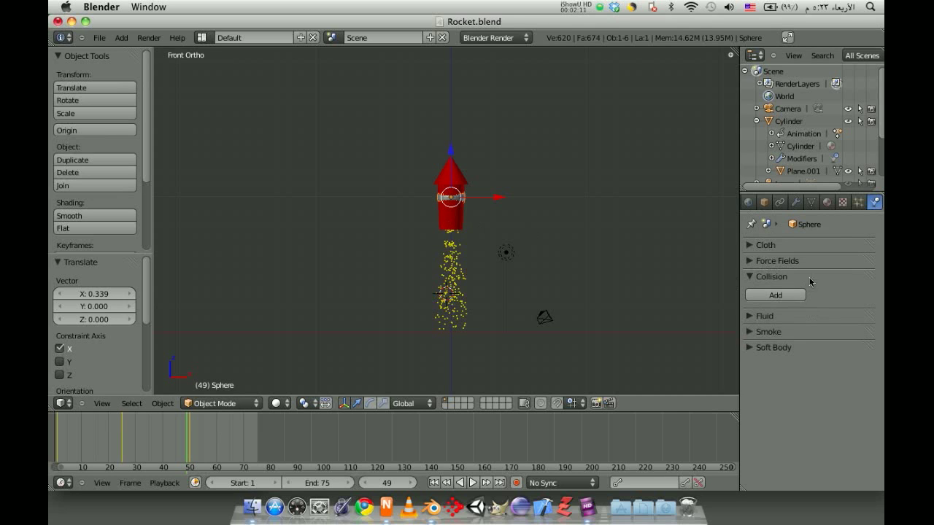
# - Add a new particle system to the sphere in the Particles properties
pyautogui.click(858, 203)
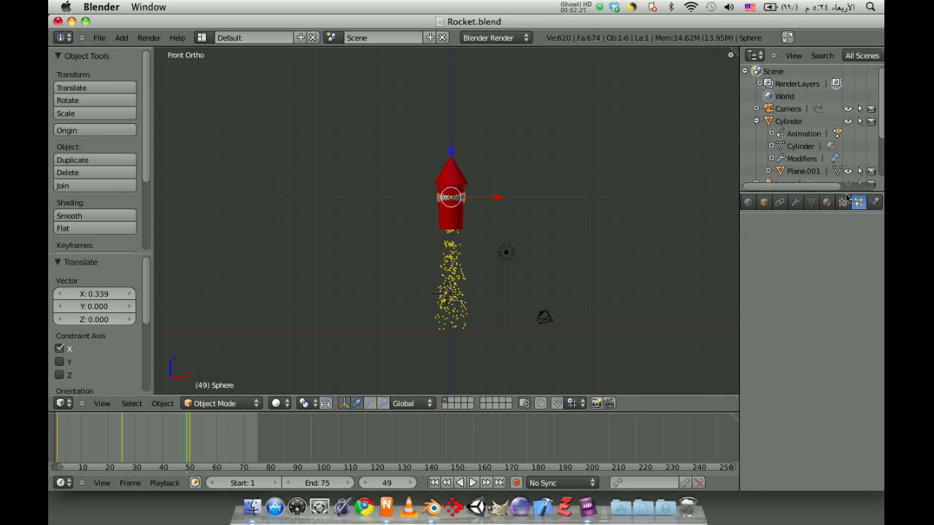
pyautogui.moveTo(846, 192); pyautogui.dragTo(846, 161)
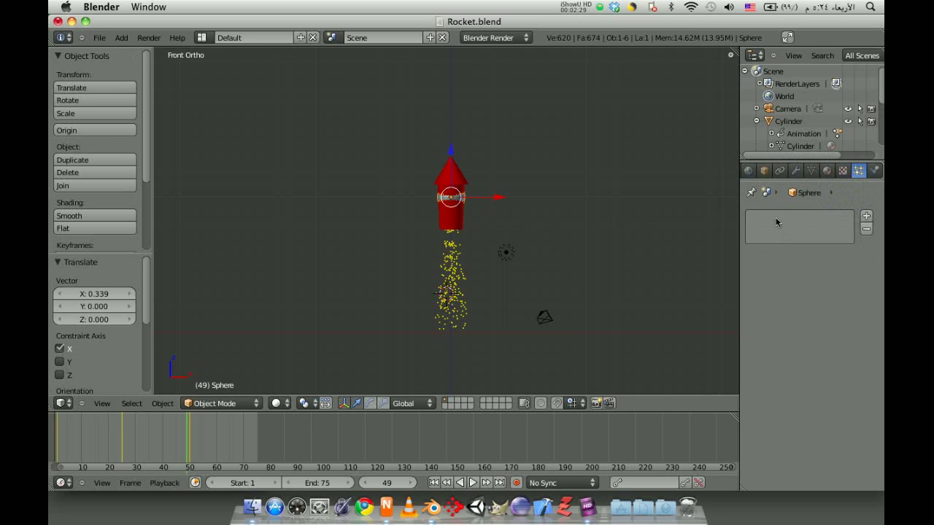
pyautogui.click(866, 217)
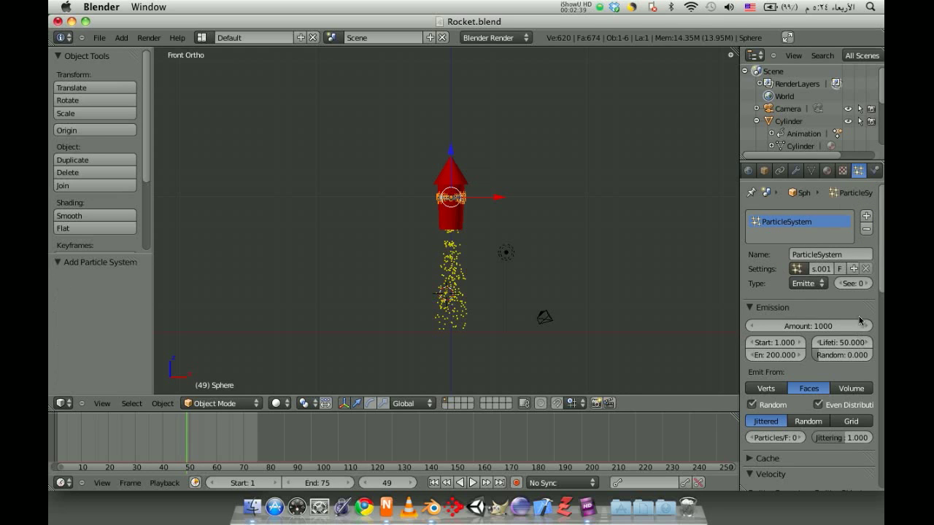
# - Set the sphere to emit 500 particles from frame 50 to 52, then return to frame 49
pyautogui.click(825, 326)
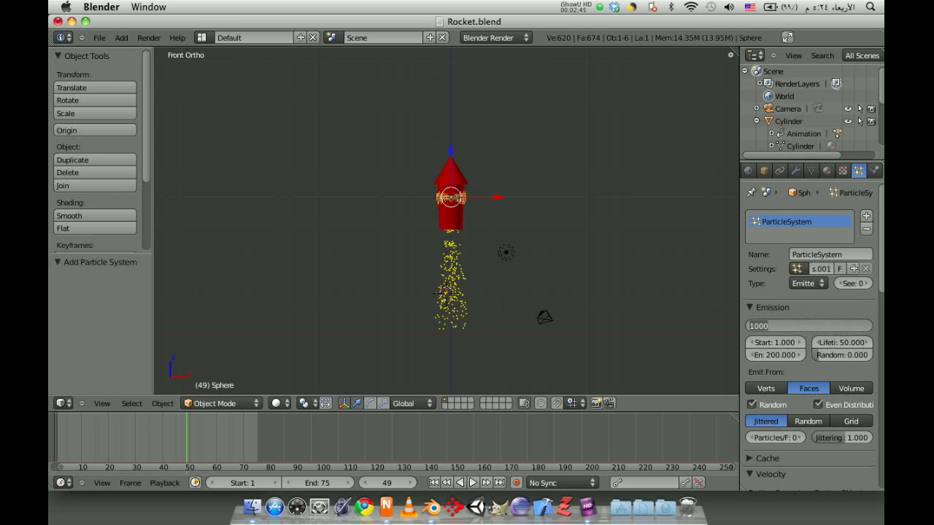
pyautogui.write('500')
pyautogui.press('Return')
pyautogui.click(776, 345)
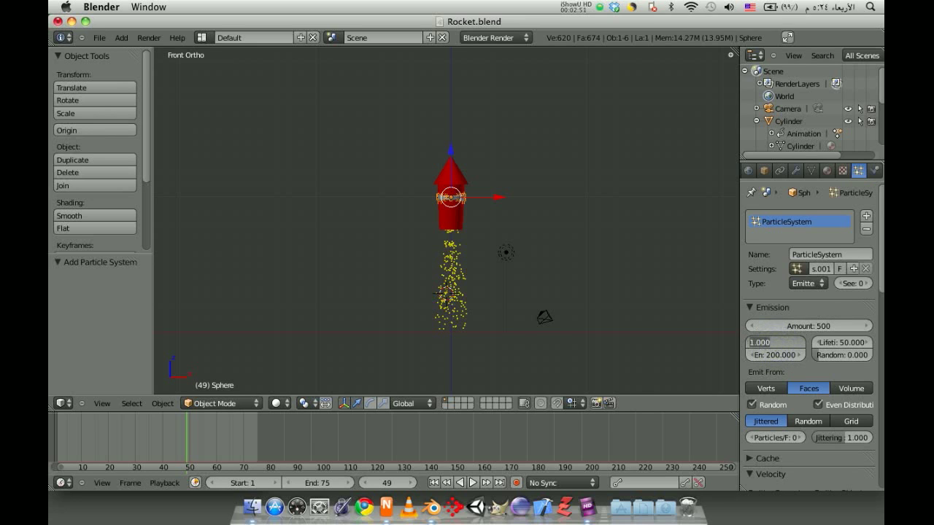
pyautogui.write('50')
pyautogui.click(776, 355)
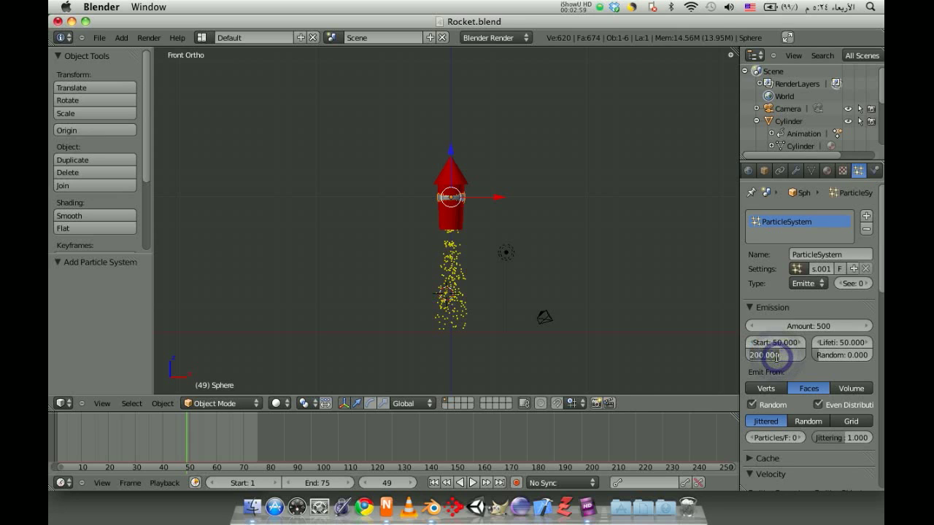
pyautogui.write('52')
pyautogui.press('Return')
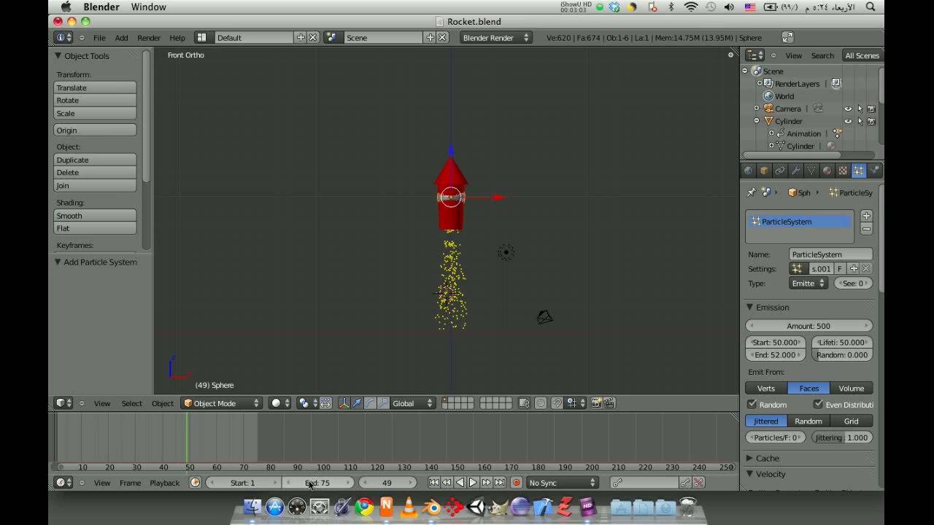
pyautogui.click(187, 457)
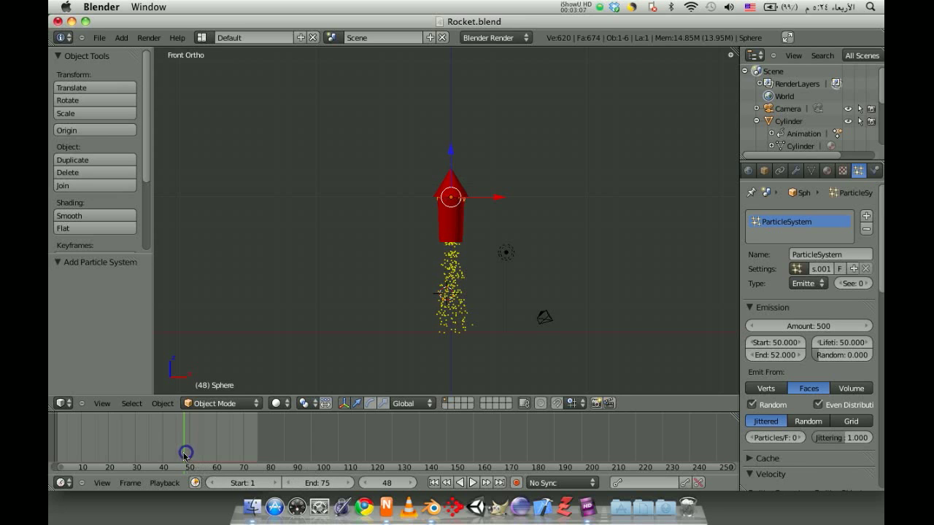
# - Advance the playhead from frame 49 to frame 52
pyautogui.moveTo(186, 457); pyautogui.dragTo(193, 457)
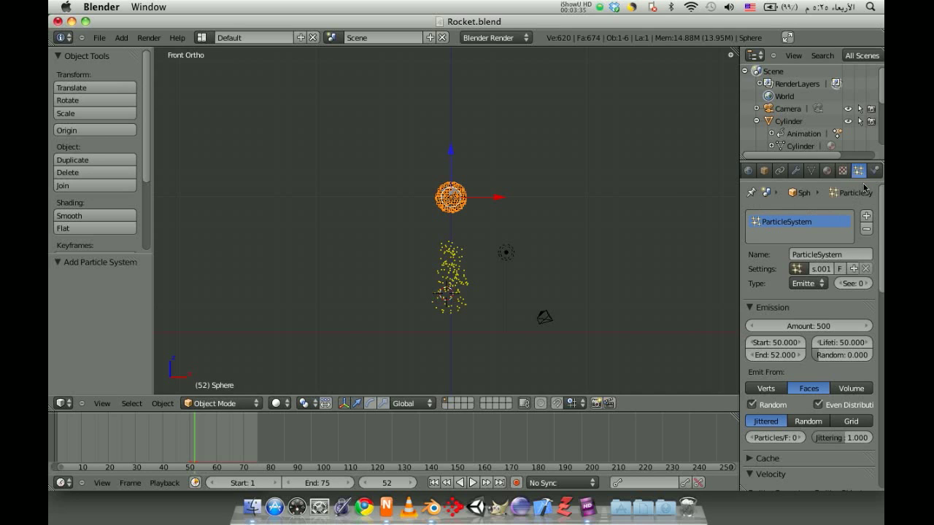
# - Set the sphere particles' lifetime to 10 frames
pyautogui.click(846, 346)
pyautogui.write('10')
pyautogui.press('Return')
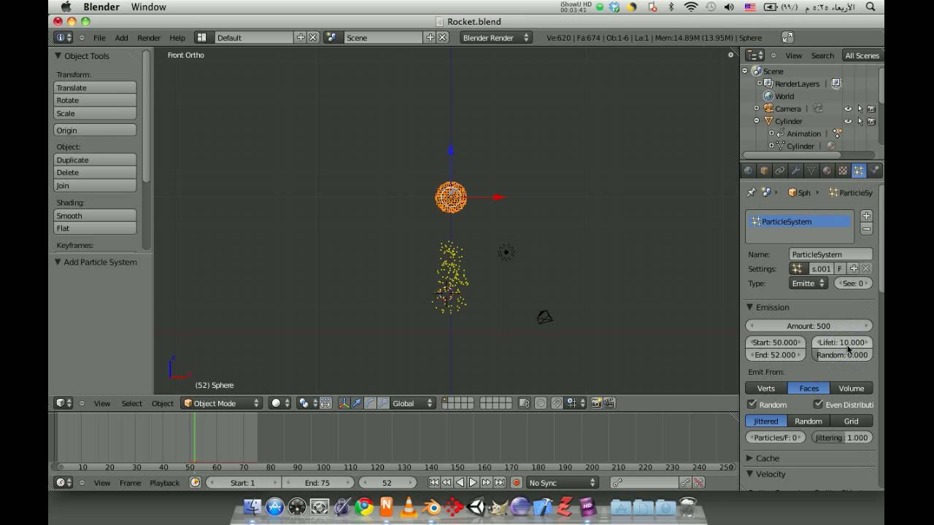
# - Give the particles a normal velocity of 30 and return to frame 50
pyautogui.scroll(-2, 848, 349)
pyautogui.scroll(-2, 847, 348)
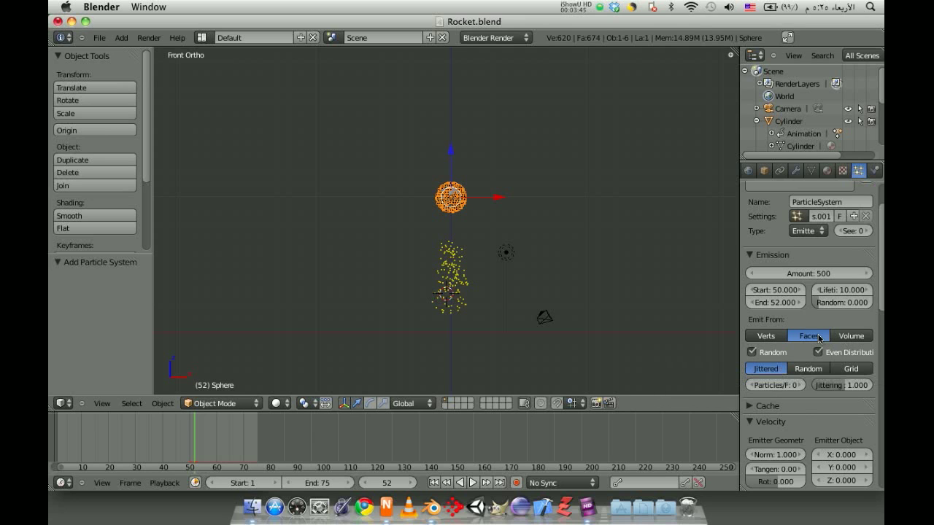
pyautogui.scroll(-3, 818, 337)
pyautogui.scroll(-3, 810, 325)
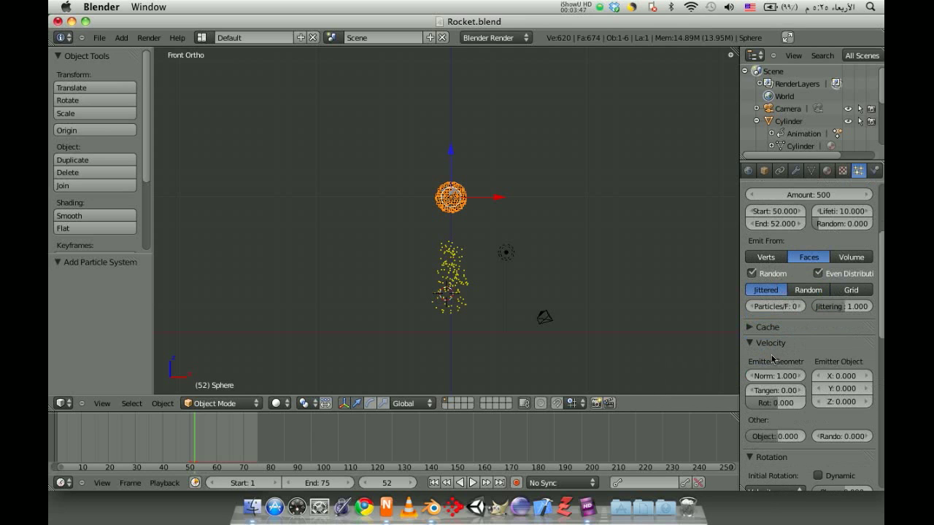
pyautogui.scroll(-1, 771, 357)
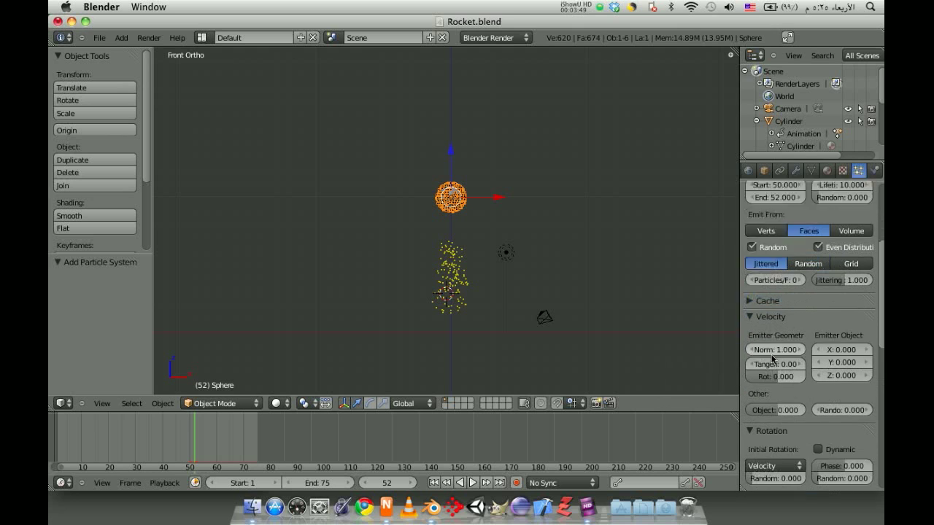
pyautogui.scroll(-1, 772, 357)
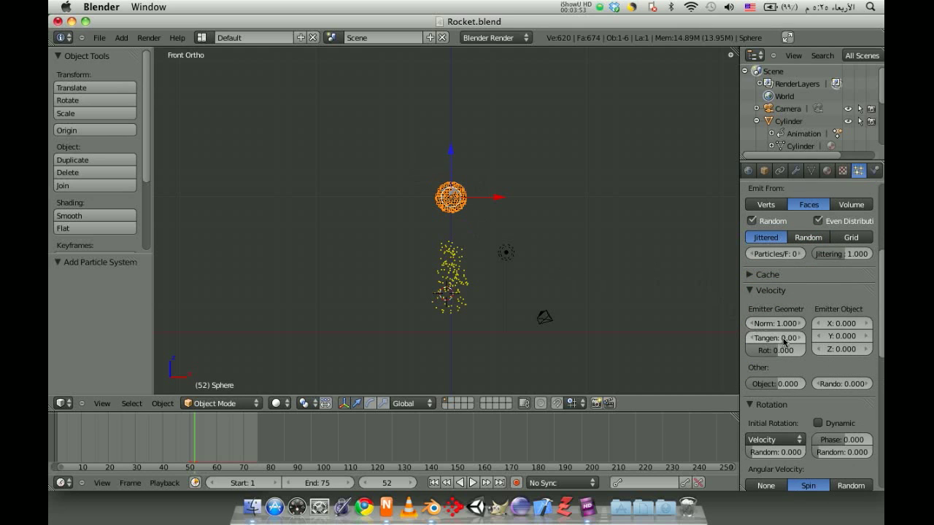
pyautogui.scroll(-1, 788, 325)
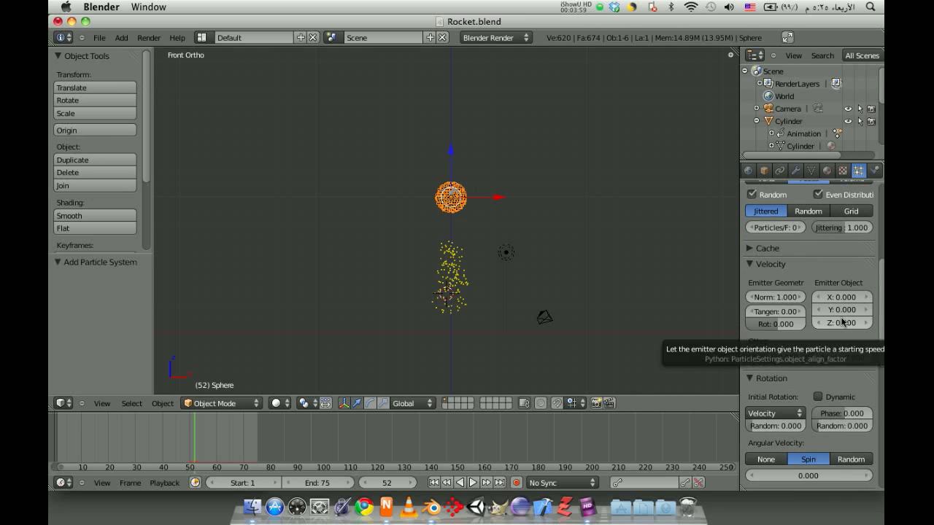
pyautogui.click(779, 298)
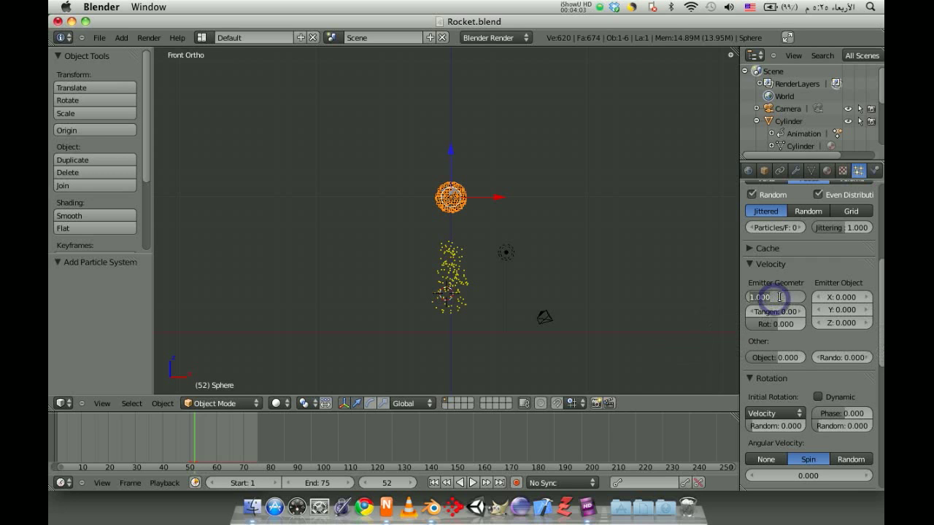
pyautogui.write('30')
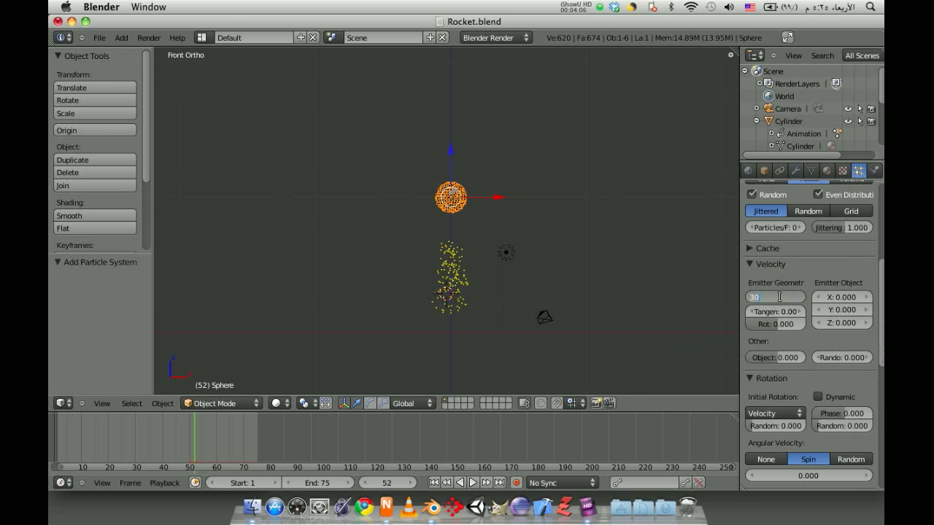
pyautogui.press('Return')
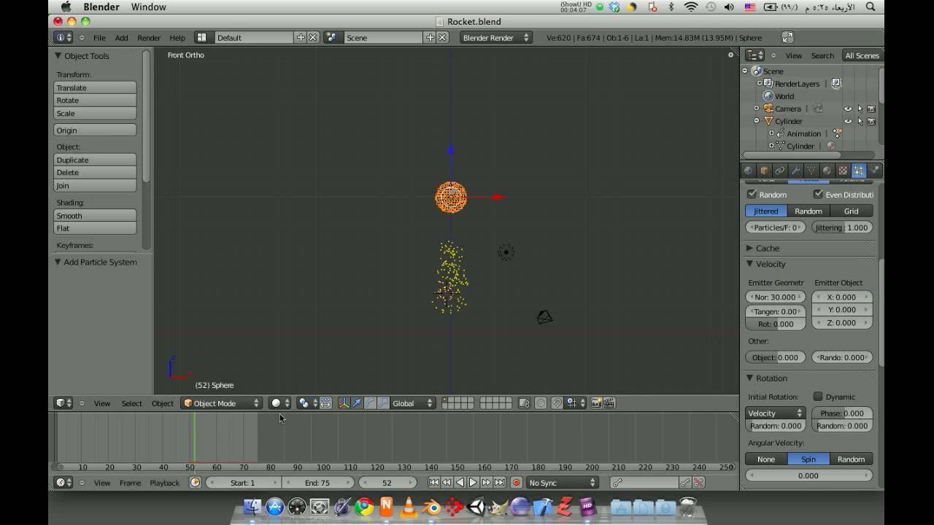
pyautogui.click(184, 430)
pyautogui.click(188, 430)
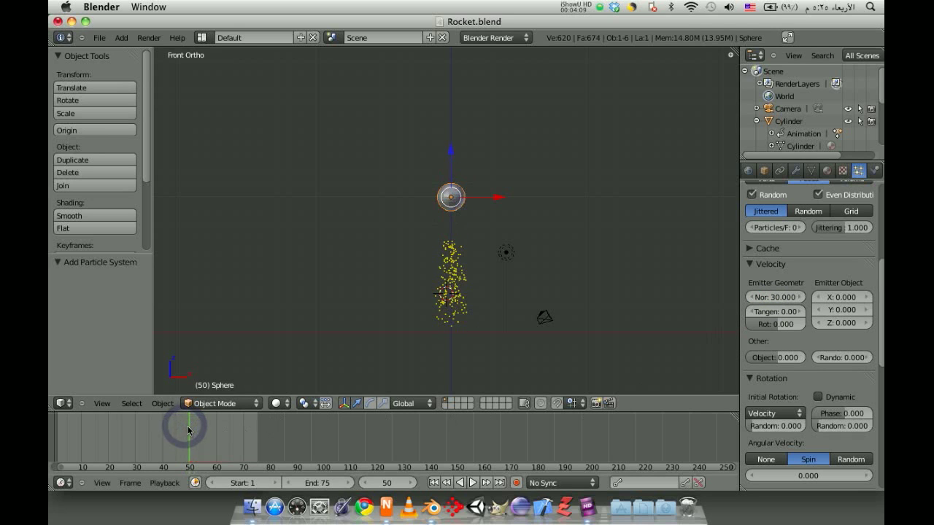
# - Scrub the timeline past frame 50 to watch the sphere's particle burst spread
pyautogui.moveTo(189, 430)
pyautogui.mouseDown()
pyautogui.moveTo(210, 430)
pyautogui.moveTo(188, 430)
pyautogui.moveTo(196, 431)
pyautogui.mouseUp()
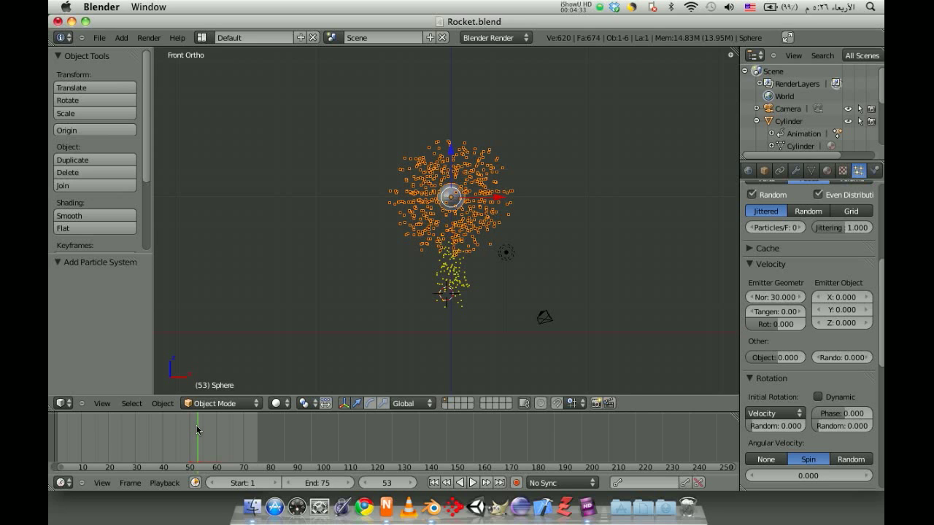
pyautogui.moveTo(196, 430)
pyautogui.mouseDown()
pyautogui.moveTo(225, 430)
pyautogui.moveTo(163, 430)
pyautogui.mouseUp()
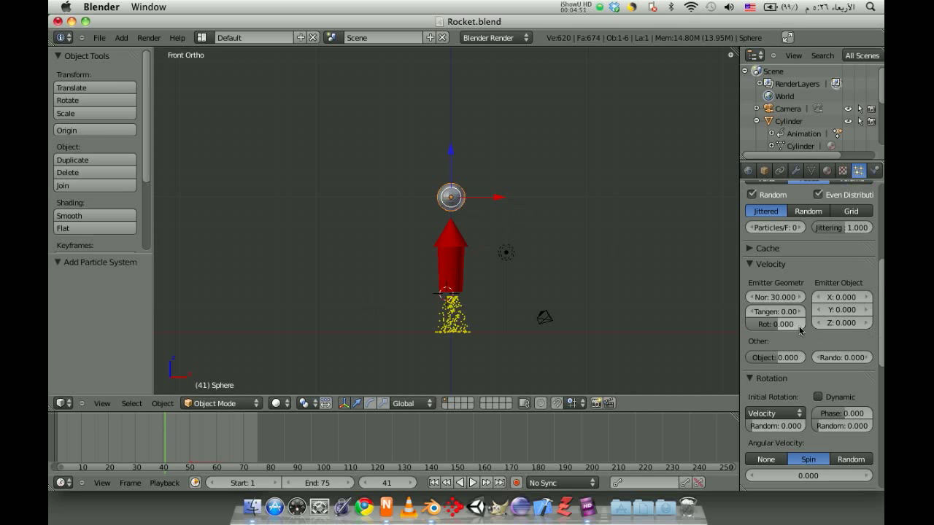
# - Uncheck Emitter in the particle Render panel so the sphere itself stays out of renders
pyautogui.scroll(-5, 809, 278)
pyautogui.scroll(-1, 810, 278)
pyautogui.scroll(-1, 809, 278)
pyautogui.scroll(-3, 810, 278)
pyautogui.scroll(-2, 810, 278)
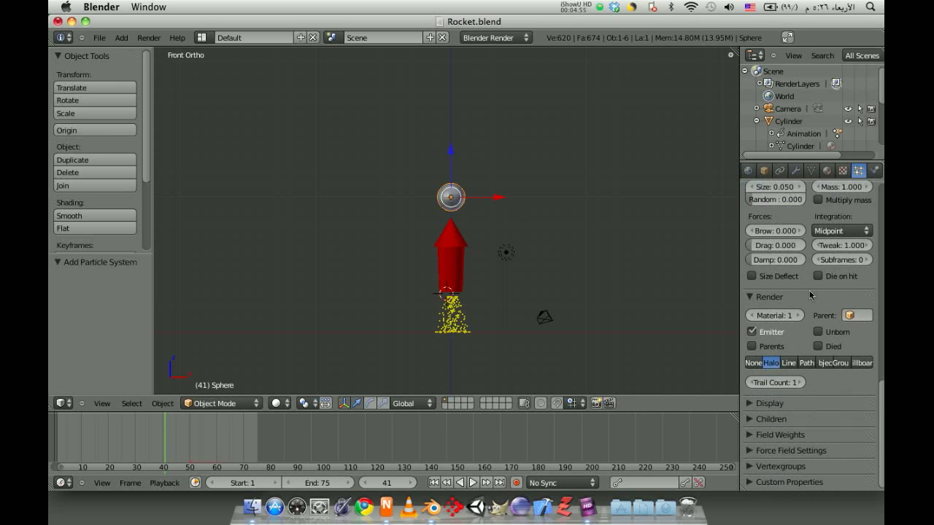
pyautogui.click(751, 333)
# - Add Material.004 to the sphere with a red diffuse colour and specular intensity 0
pyautogui.click(826, 170)
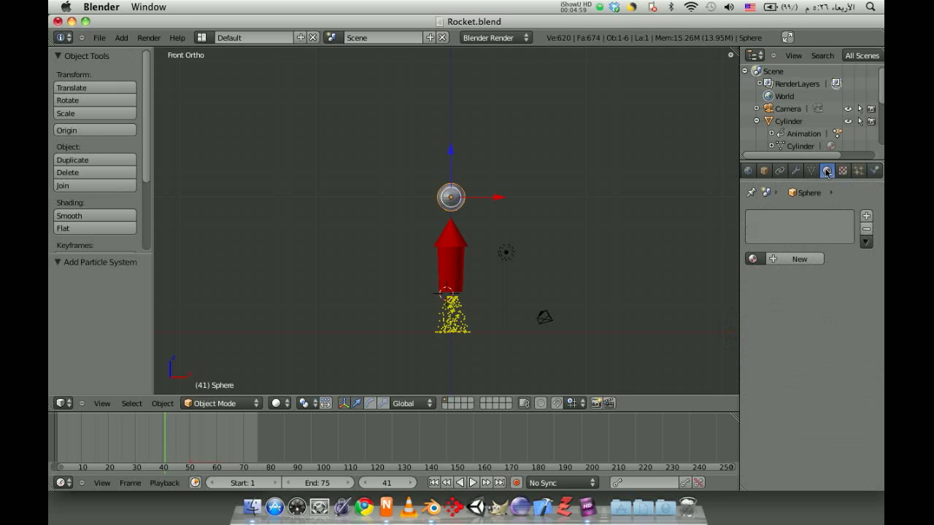
pyautogui.click(814, 260)
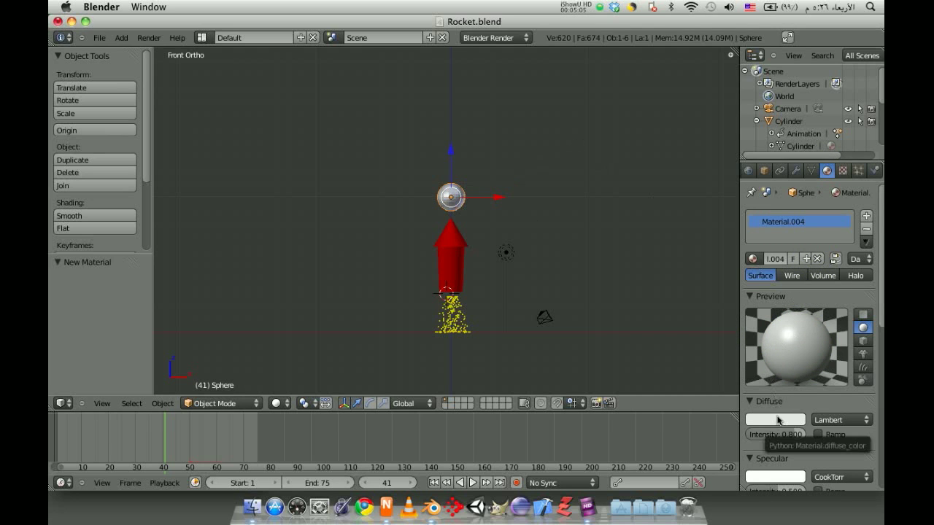
pyautogui.click(778, 421)
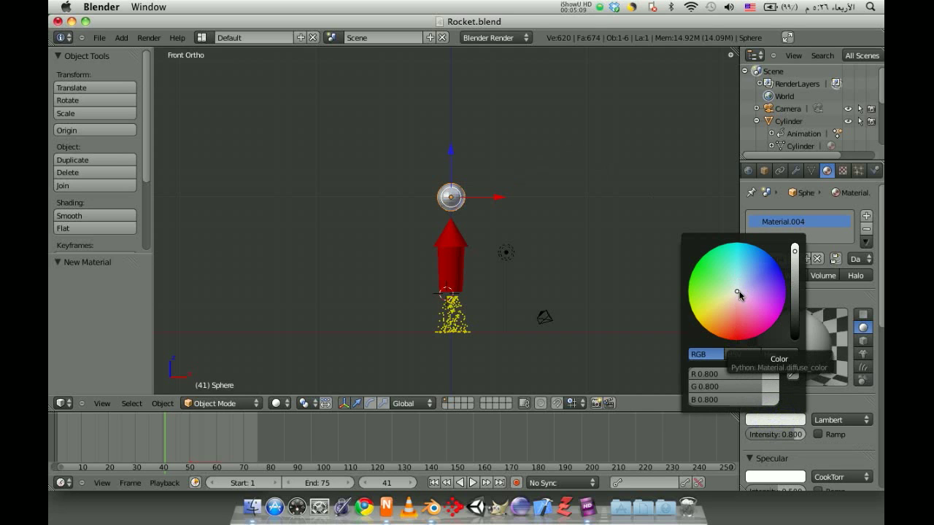
pyautogui.moveTo(737, 297); pyautogui.dragTo(733, 335)
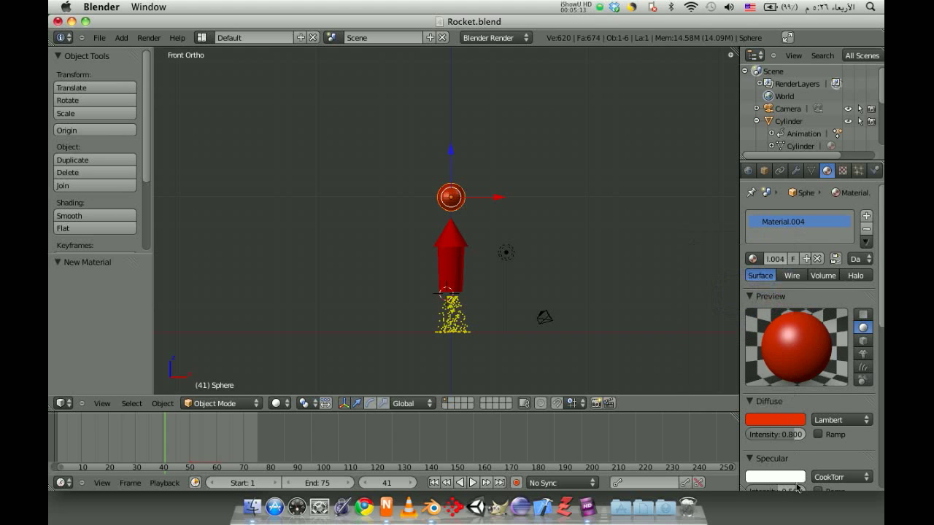
pyautogui.scroll(-3, 798, 485)
pyautogui.moveTo(793, 442); pyautogui.dragTo(755, 442)
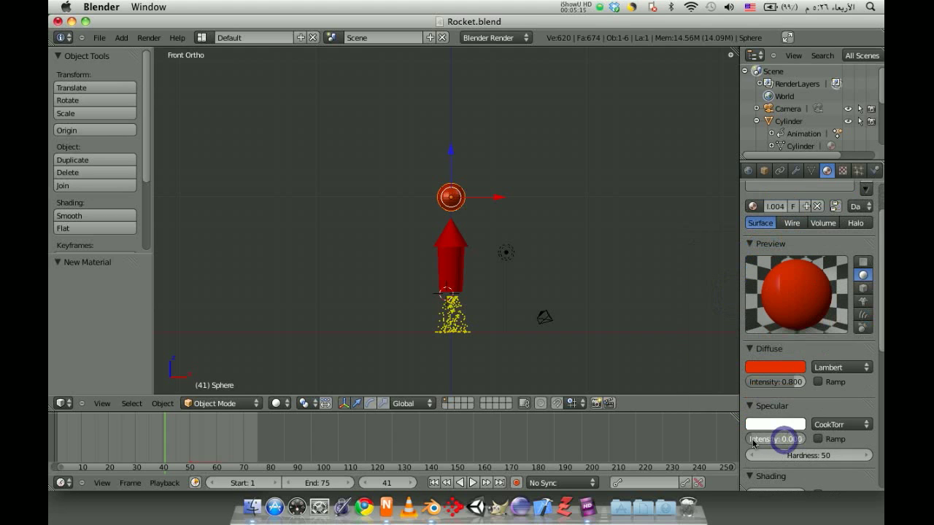
pyautogui.moveTo(482, 214)
pyautogui.mouseDown(button='middle')
pyautogui.moveTo(382, 205)
pyautogui.moveTo(422, 242)
pyautogui.mouseUp(button='middle')
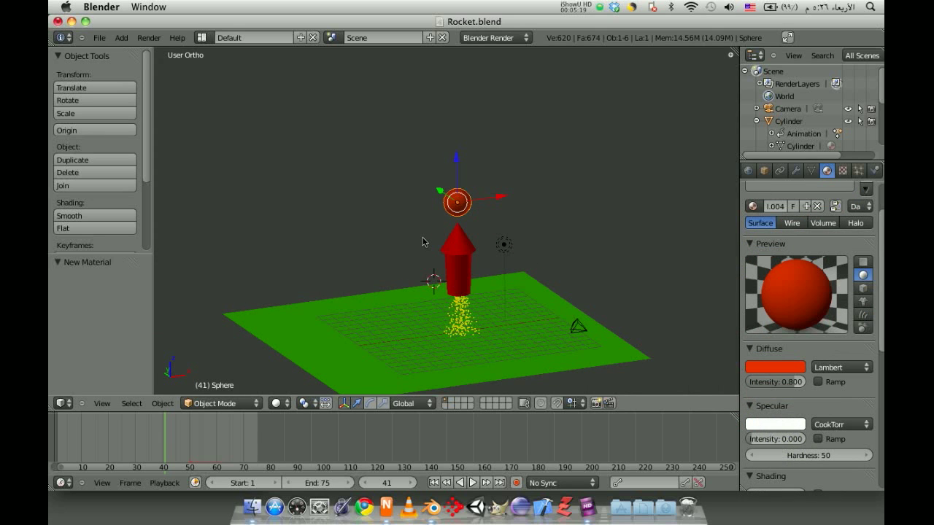
# - Switch to perspective view and scrub the timeline to frame 51
pyautogui.press('KP_5')
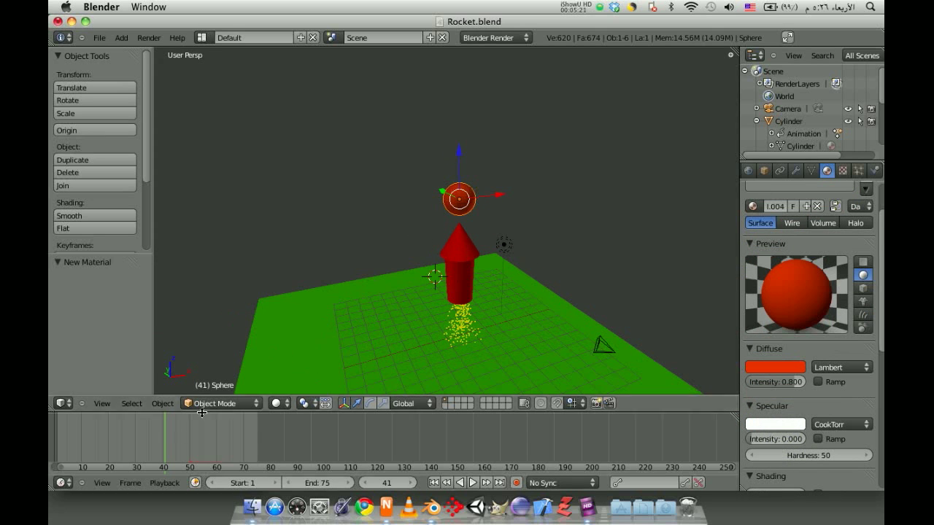
pyautogui.moveTo(164, 432)
pyautogui.mouseDown()
pyautogui.moveTo(65, 438)
pyautogui.moveTo(222, 440)
pyautogui.moveTo(157, 439)
pyautogui.mouseUp()
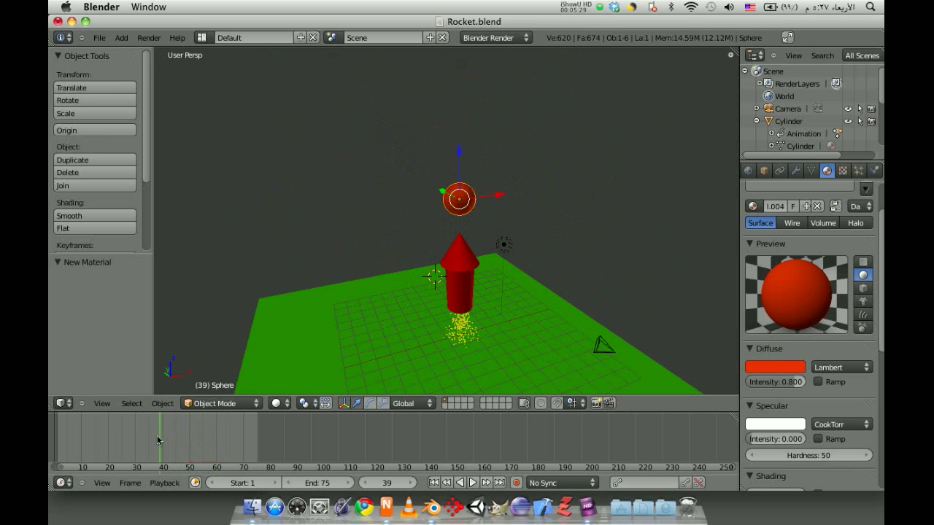
pyautogui.moveTo(156, 440); pyautogui.dragTo(192, 436)
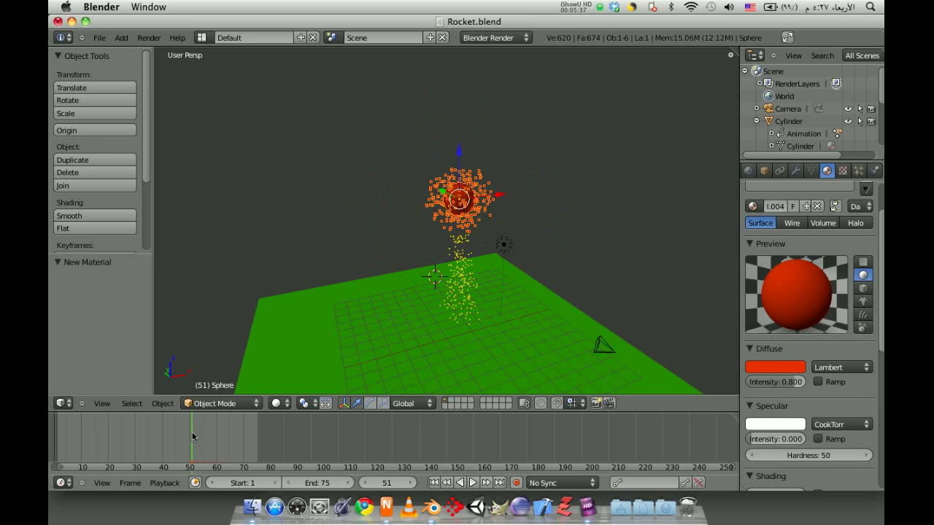
# - Render frame 51 as a test image, then close the render result
pyautogui.click(149, 37)
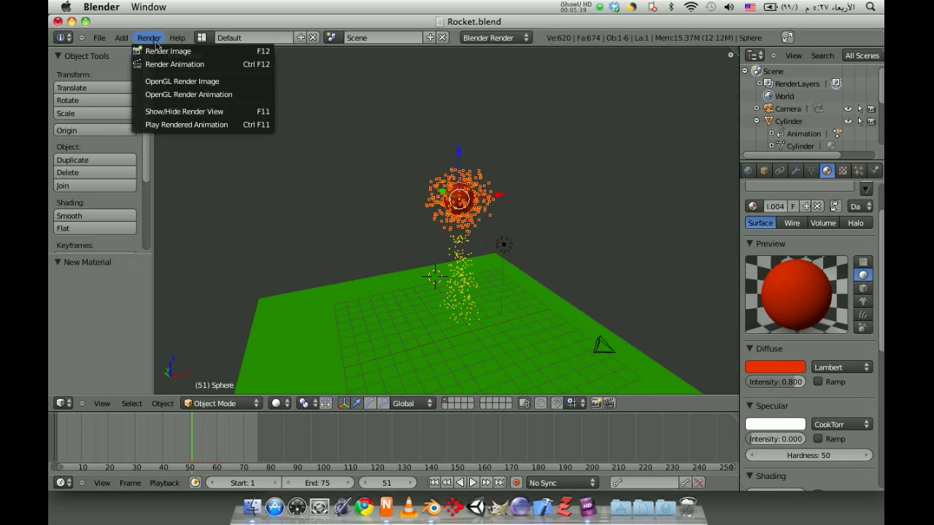
pyautogui.click(160, 51)
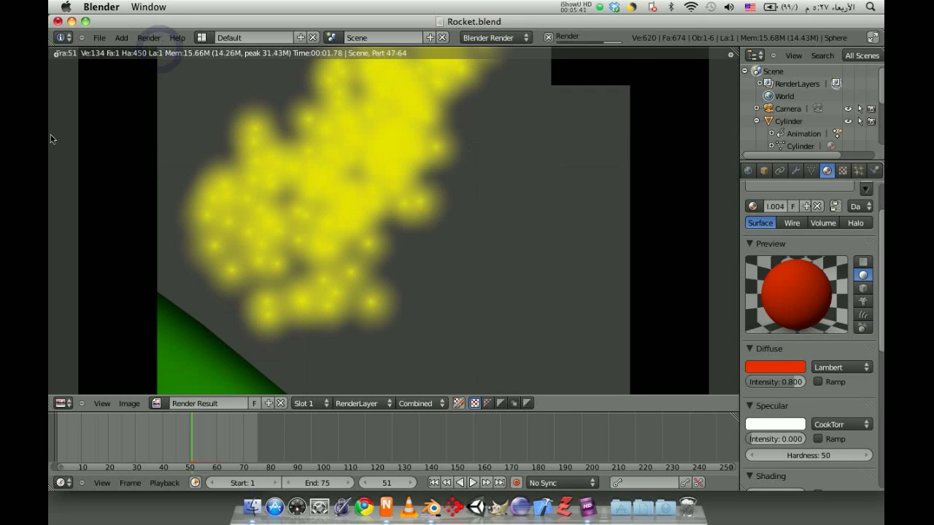
pyautogui.press('Escape')
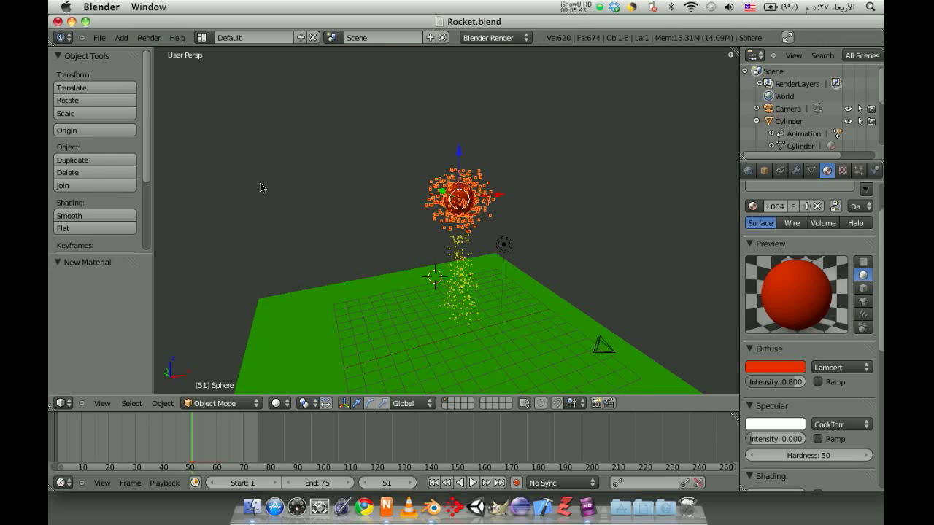
# - Select the camera and reset its X, Y and Z rotation to 0°
pyautogui.moveTo(603, 348); pyautogui.dragTo(600, 351, button='right')
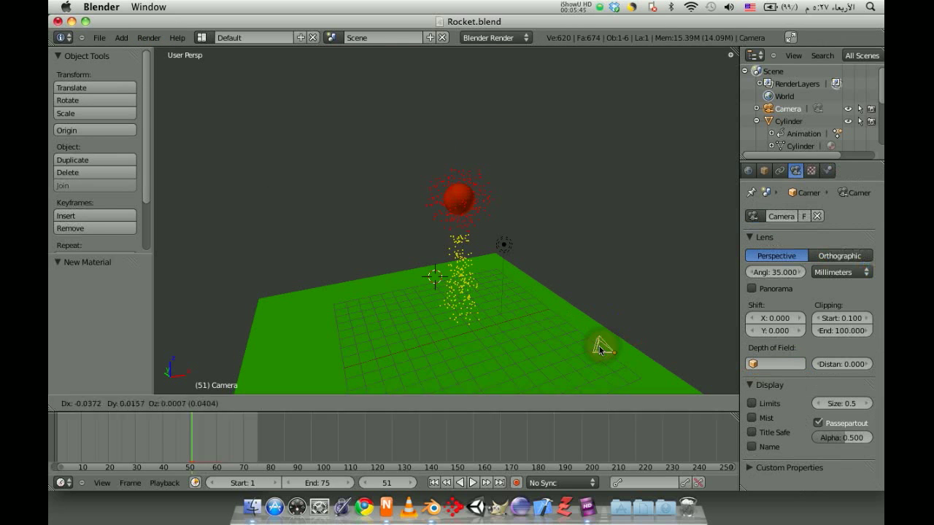
pyautogui.press('n')
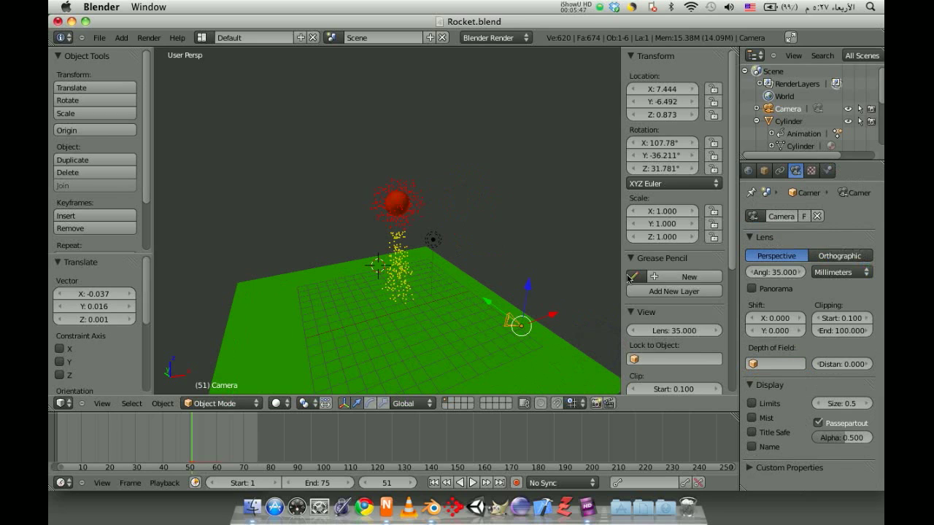
pyautogui.click(671, 153)
pyautogui.write('0')
pyautogui.press('Return')
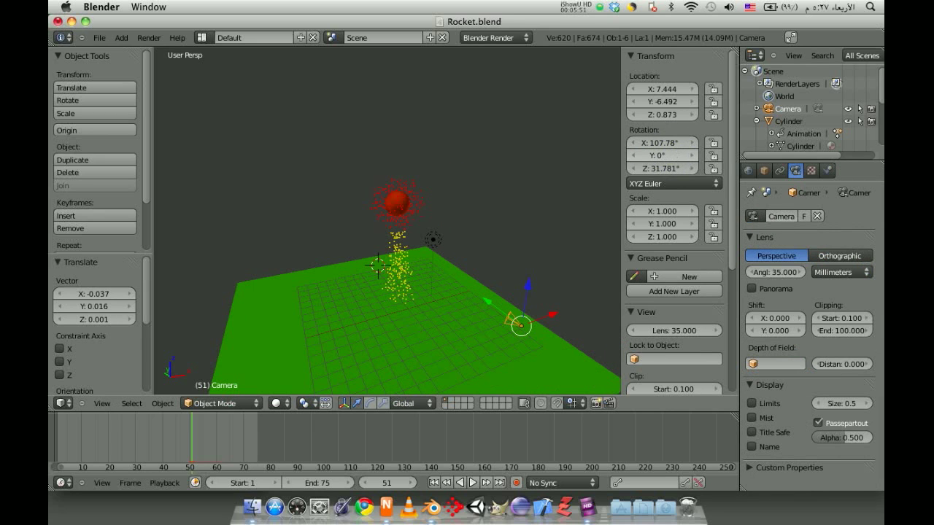
pyautogui.click(667, 167)
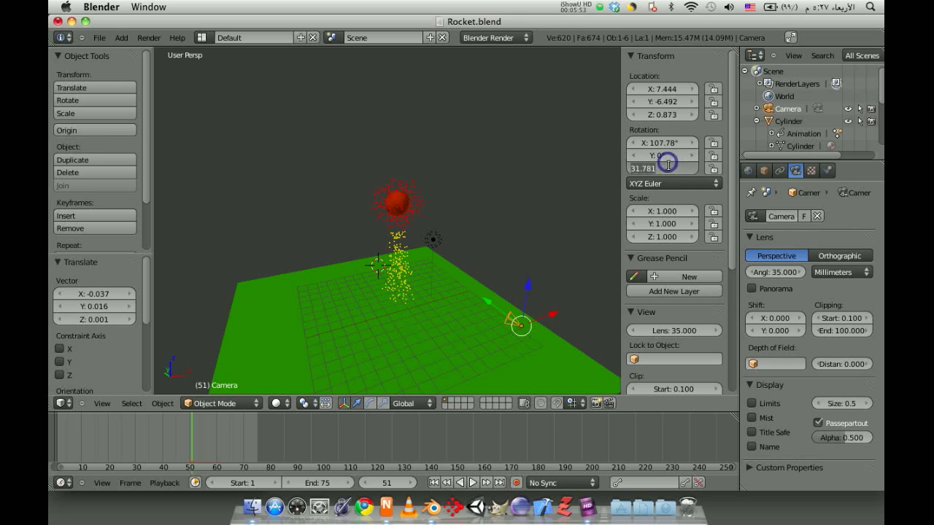
pyautogui.write('0')
pyautogui.press('Return')
pyautogui.click(669, 143)
pyautogui.write('0')
pyautogui.press('Return')
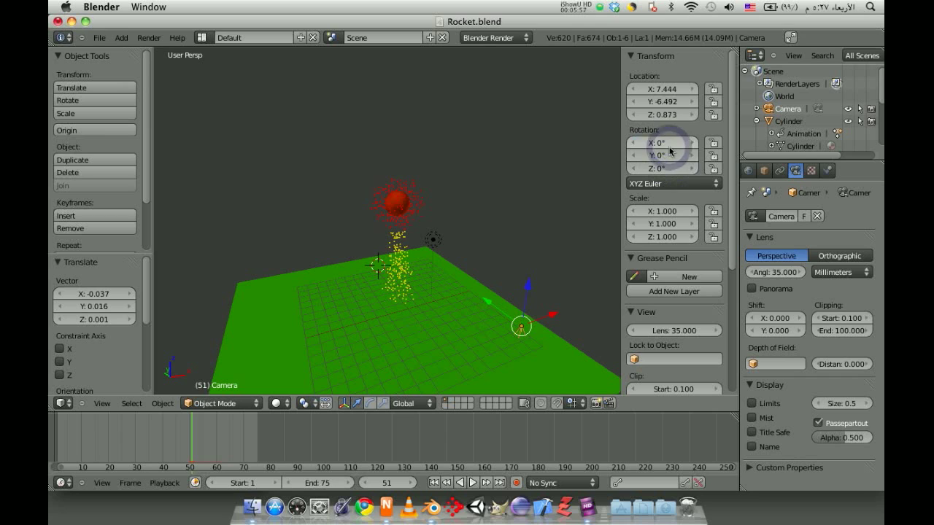
# - Set the camera's X rotation to 90° and raise it vertically to height 8.255
pyautogui.click(671, 143)
pyautogui.write('90')
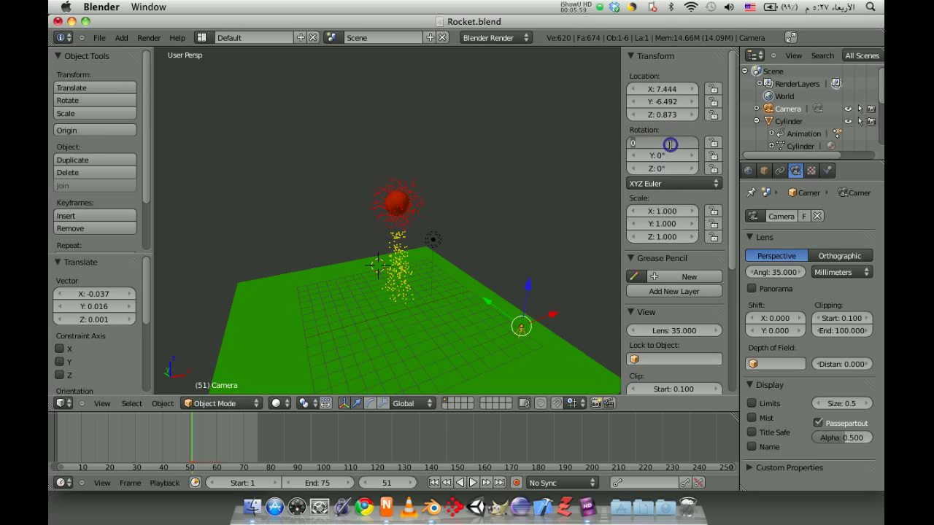
pyautogui.press('Return')
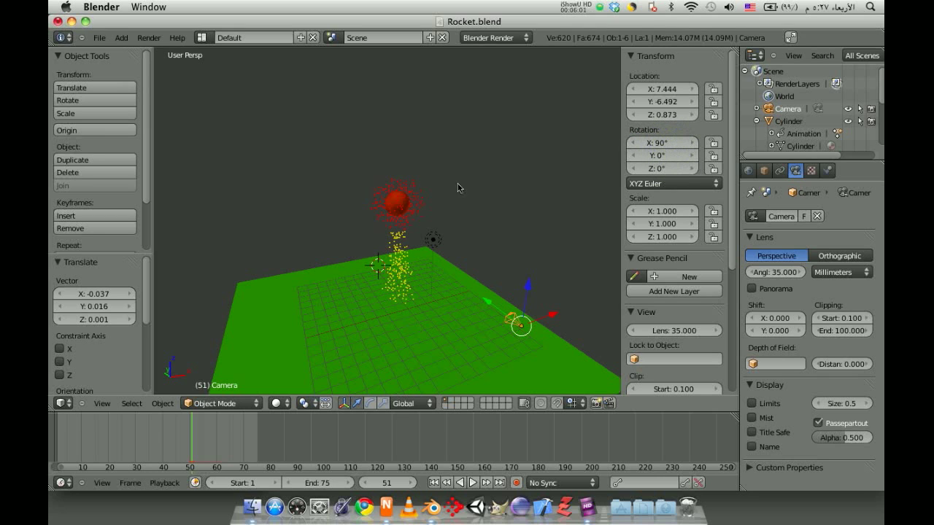
pyautogui.press('g')
pyautogui.press('z')
pyautogui.click(530, 286)
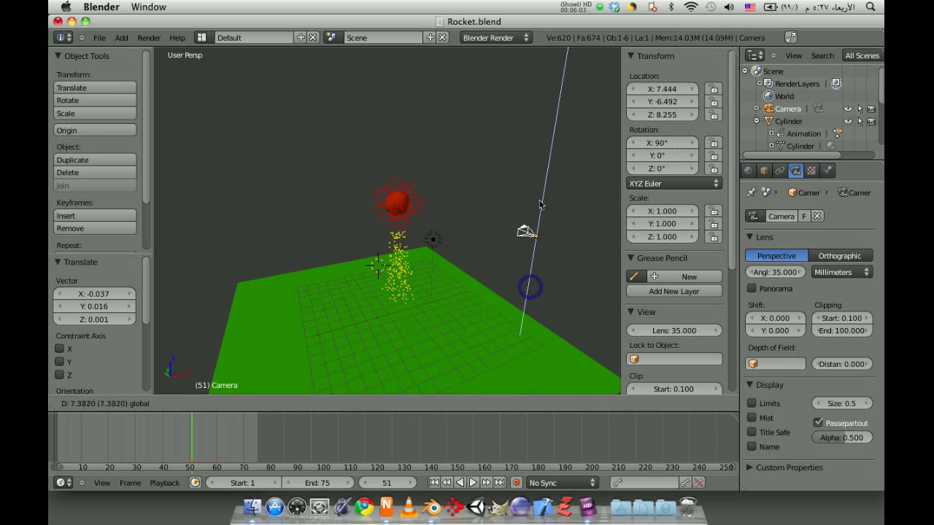
# - Keep Y scale at 1.000 and turn the camera to 47° around Z
pyautogui.moveTo(530, 250); pyautogui.dragTo(490, 290, button='middle')
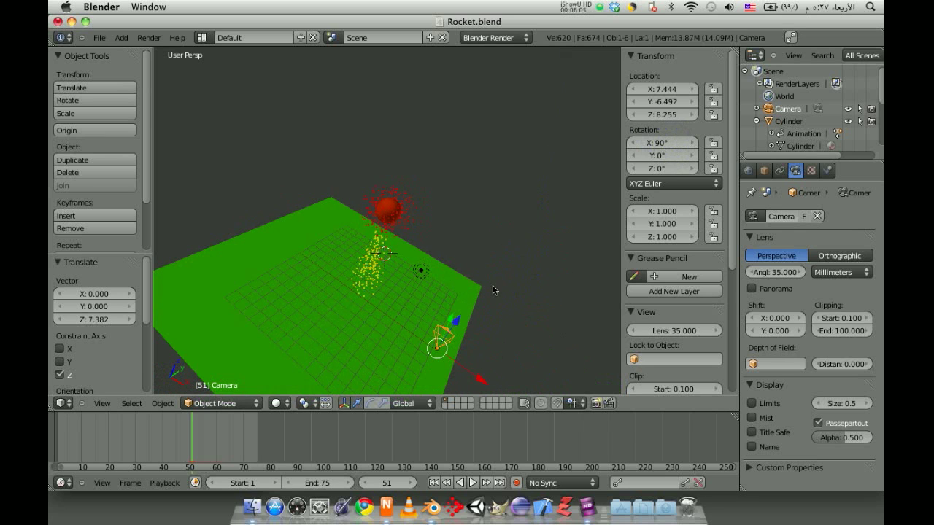
pyautogui.click(658, 228)
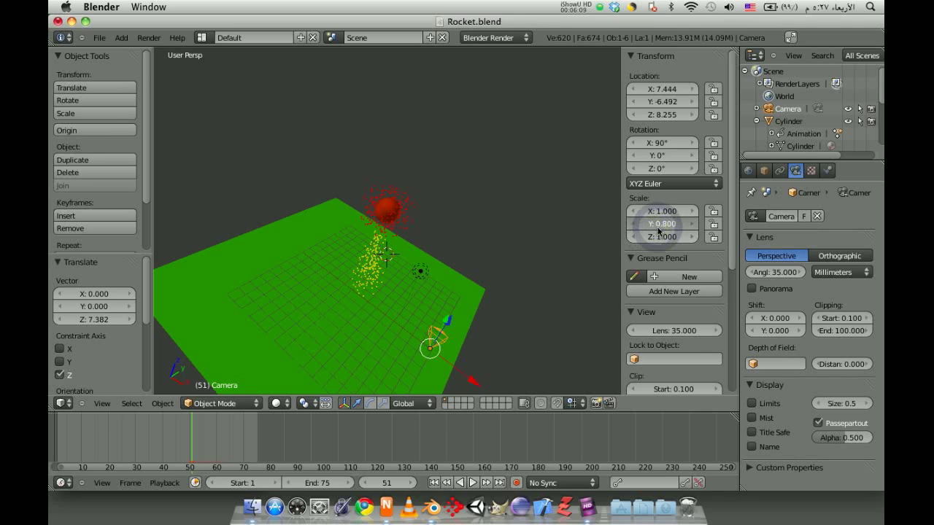
pyautogui.click(667, 227)
pyautogui.press('Return')
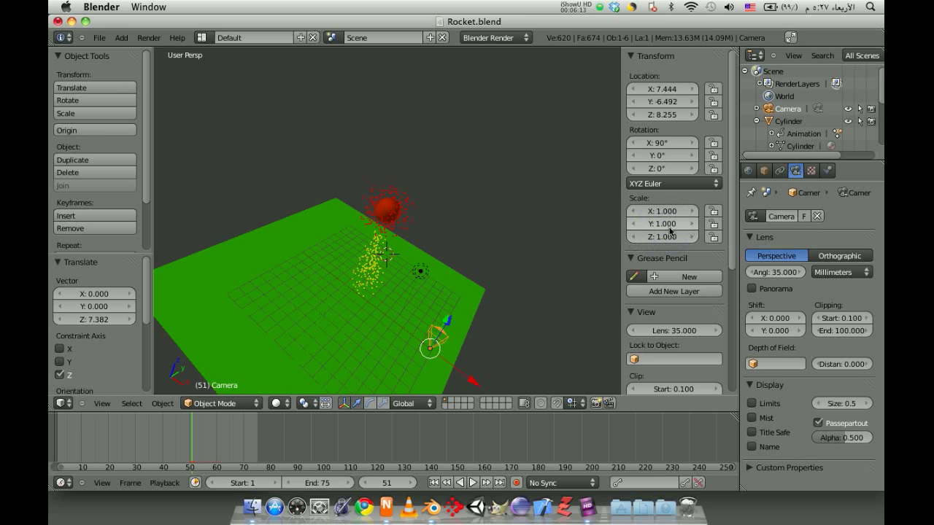
pyautogui.click(655, 170)
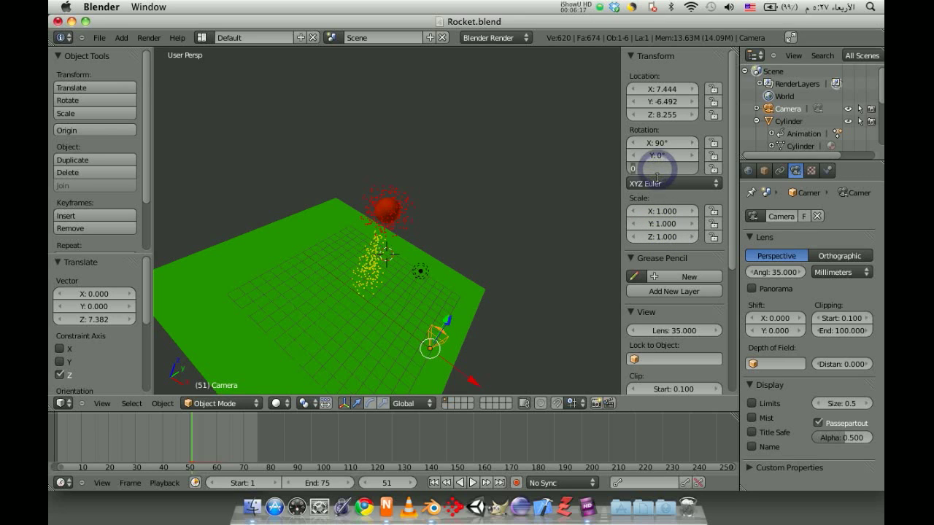
pyautogui.moveTo(702, 170); pyautogui.dragTo(672, 166)
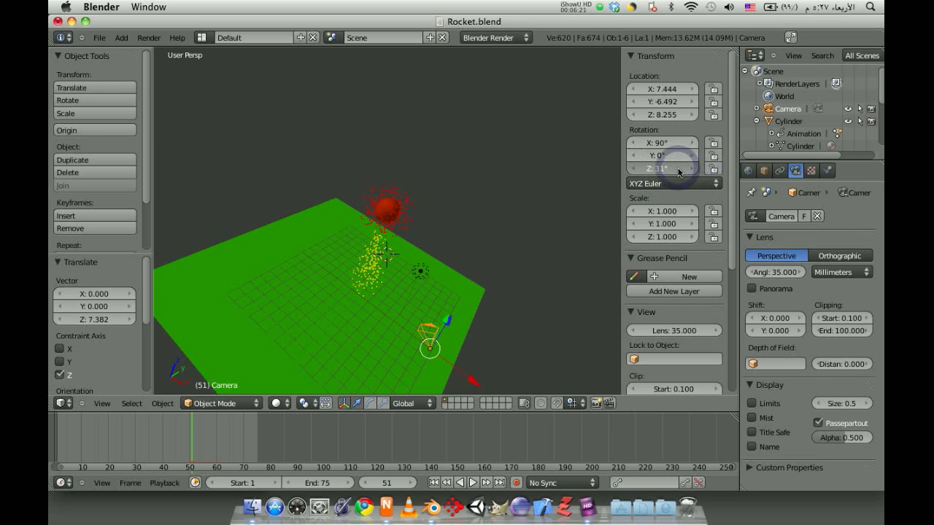
pyautogui.moveTo(481, 306); pyautogui.dragTo(445, 308, button='middle')
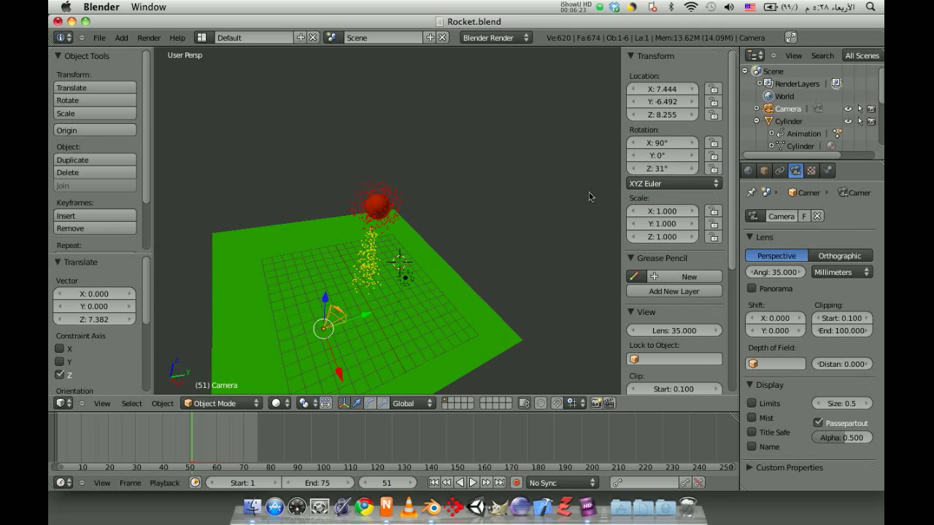
pyautogui.moveTo(649, 168); pyautogui.dragTo(642, 172)
# - Render a test image, then slide the camera along X to 12.837
pyautogui.click(149, 37)
pyautogui.click(159, 49)
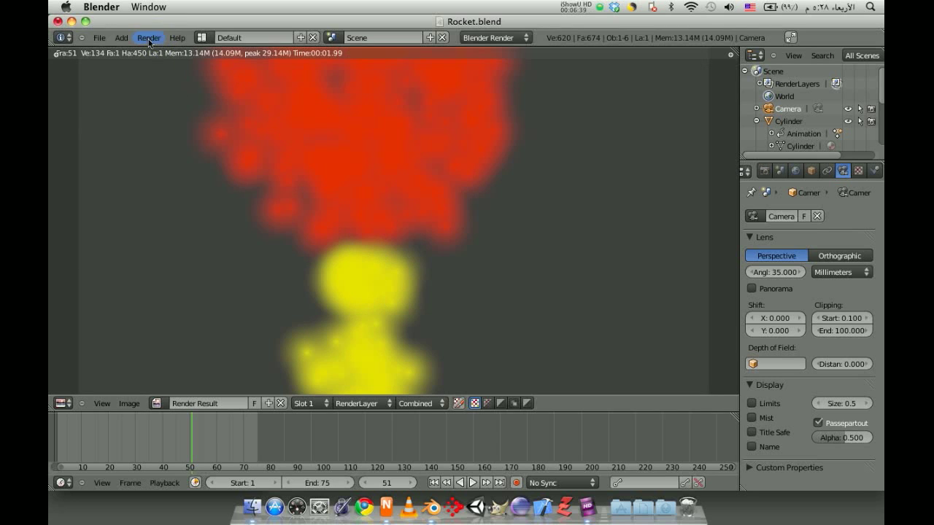
pyautogui.press('Escape')
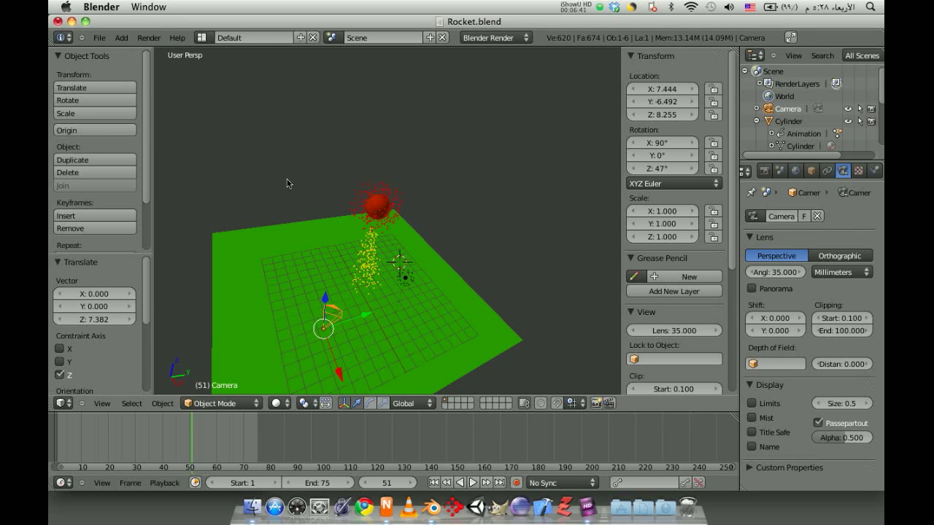
pyautogui.moveTo(438, 228)
pyautogui.mouseDown(button='middle')
pyautogui.moveTo(457, 241)
pyautogui.moveTo(514, 202)
pyautogui.mouseUp(button='middle')
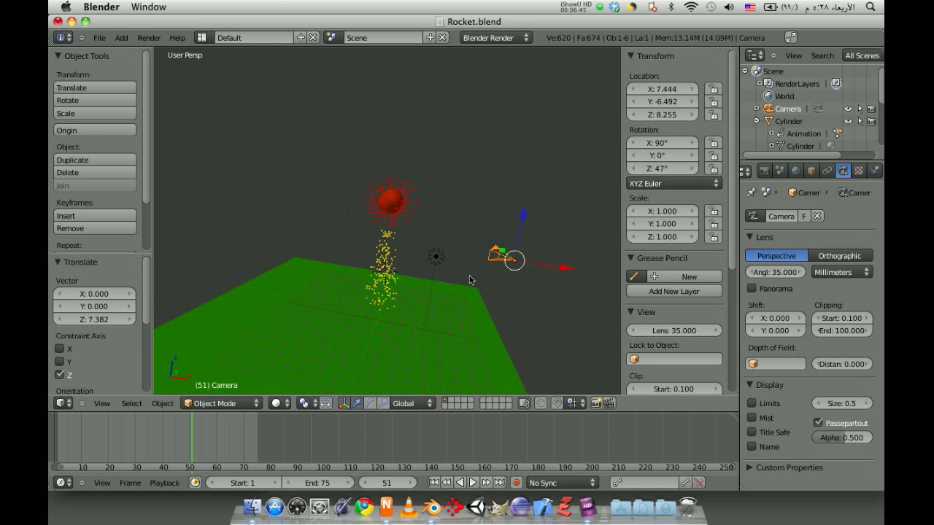
pyautogui.moveTo(573, 273); pyautogui.dragTo(612, 271)
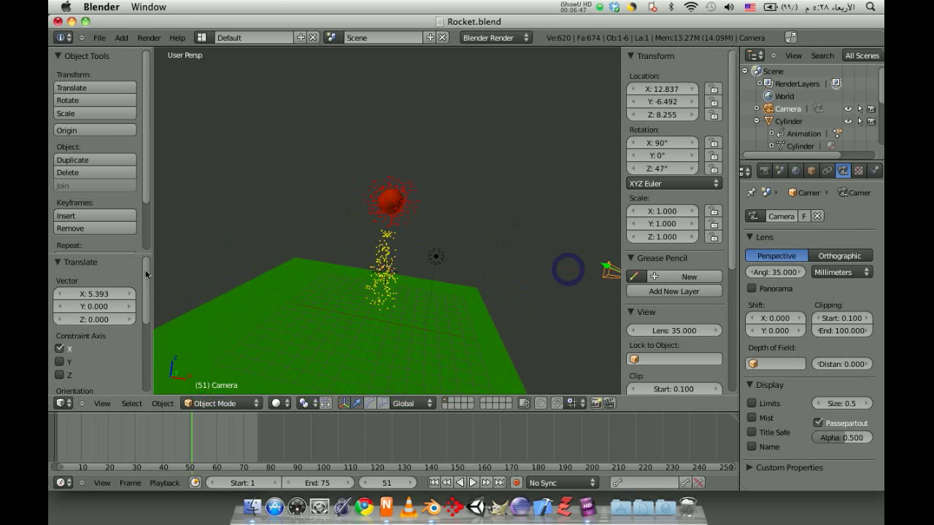
pyautogui.moveTo(357, 259); pyautogui.dragTo(411, 266, button='middle')
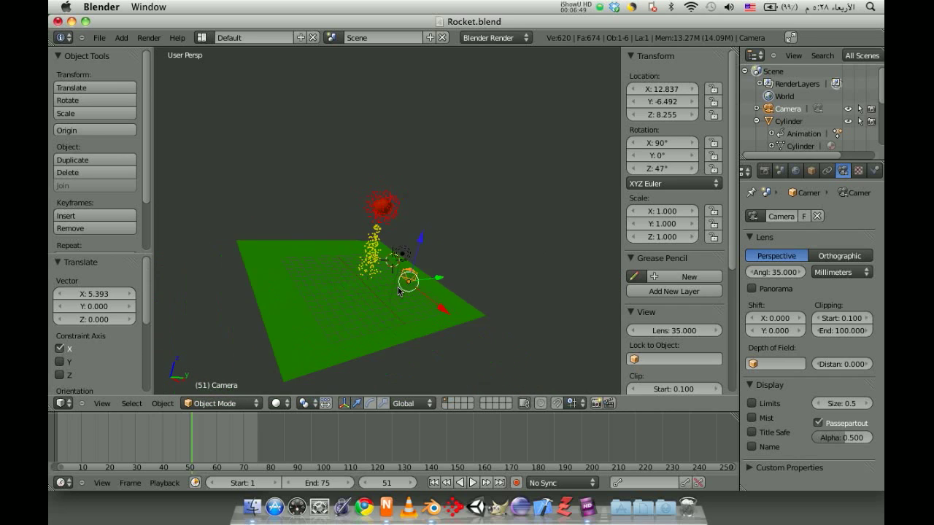
pyautogui.scroll(-3, 427, 283)
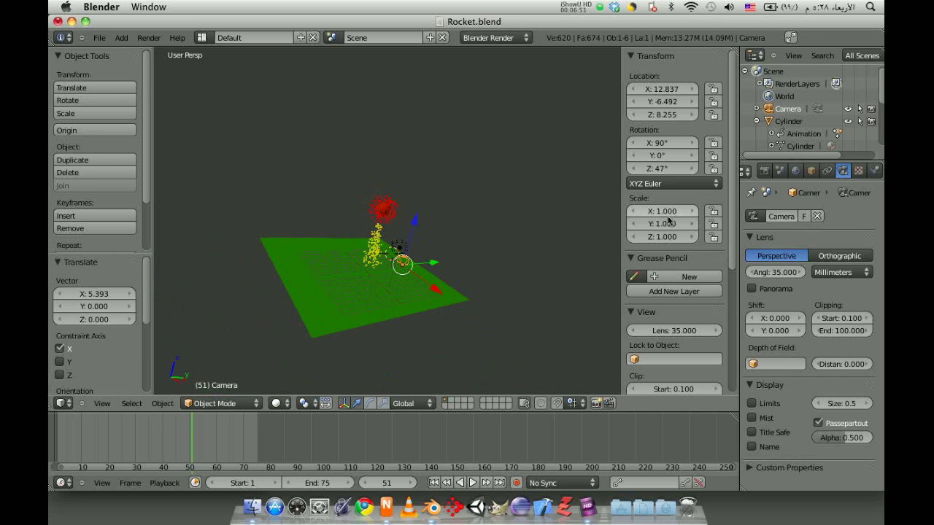
# - Turn the camera to 63° around Z, move it to X 19.806, and re-render
pyautogui.moveTo(679, 167); pyautogui.dragTo(692, 173)
pyautogui.moveTo(425, 198); pyautogui.dragTo(411, 200, button='middle')
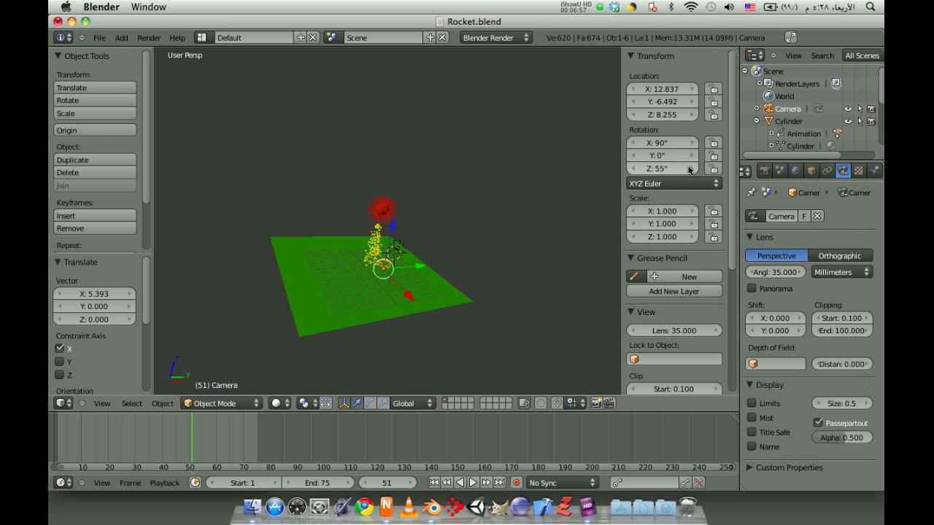
pyautogui.moveTo(689, 169); pyautogui.dragTo(688, 161)
pyautogui.moveTo(555, 211); pyautogui.dragTo(491, 226, button='middle')
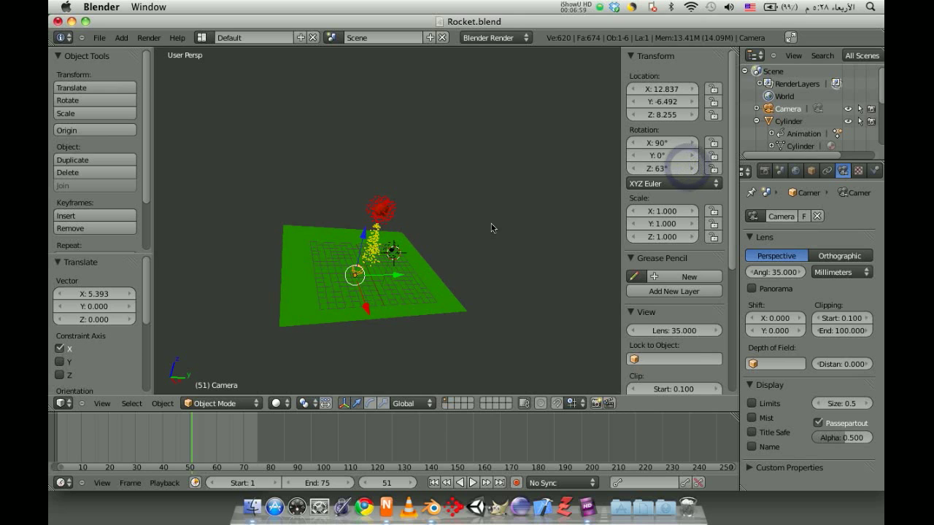
pyautogui.moveTo(363, 307)
pyautogui.mouseDown()
pyautogui.moveTo(373, 342)
pyautogui.moveTo(395, 321)
pyautogui.mouseUp()
pyautogui.moveTo(367, 358); pyautogui.dragTo(373, 381)
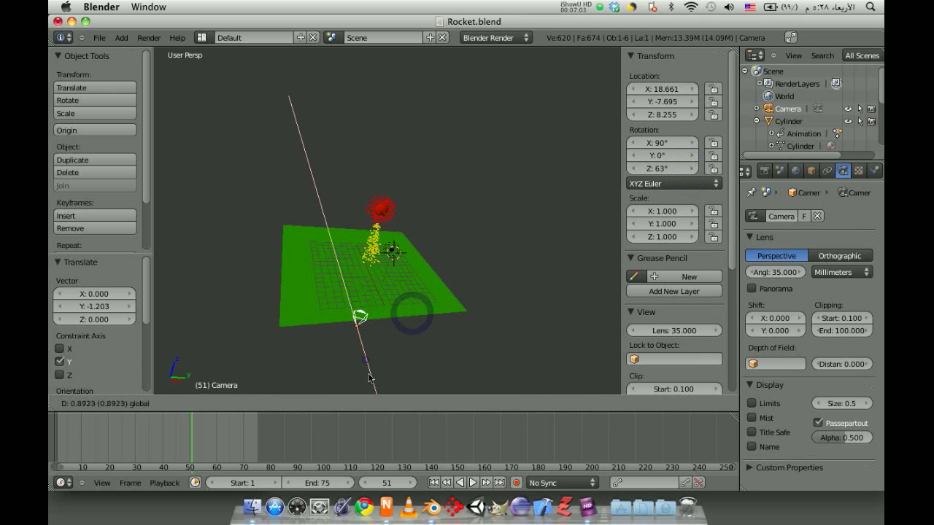
pyautogui.click(149, 37)
pyautogui.click(159, 46)
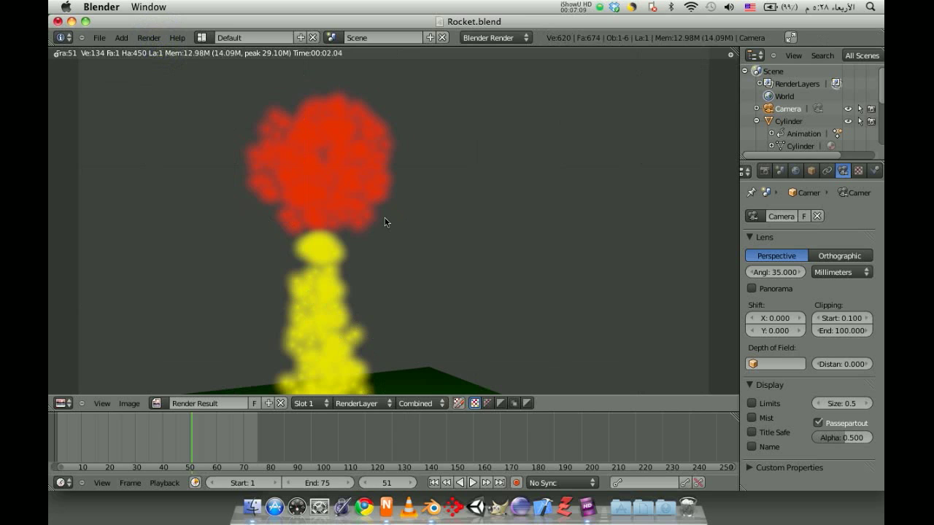
# - Move the camera back to X 30.456 and Y -14.585
pyautogui.press('Escape')
pyautogui.scroll(-2, 393, 274)
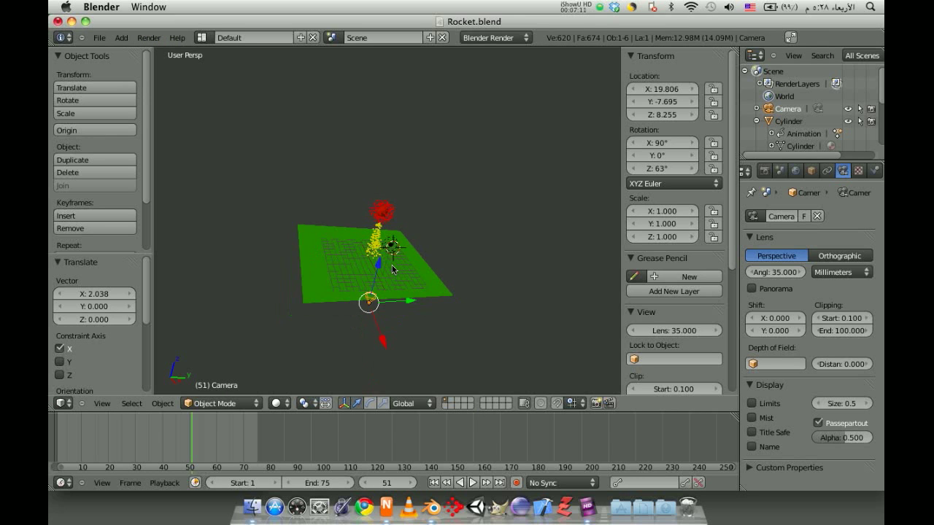
pyautogui.scroll(-2, 393, 275)
pyautogui.press('g')
pyautogui.press('x')
pyautogui.click(395, 301)
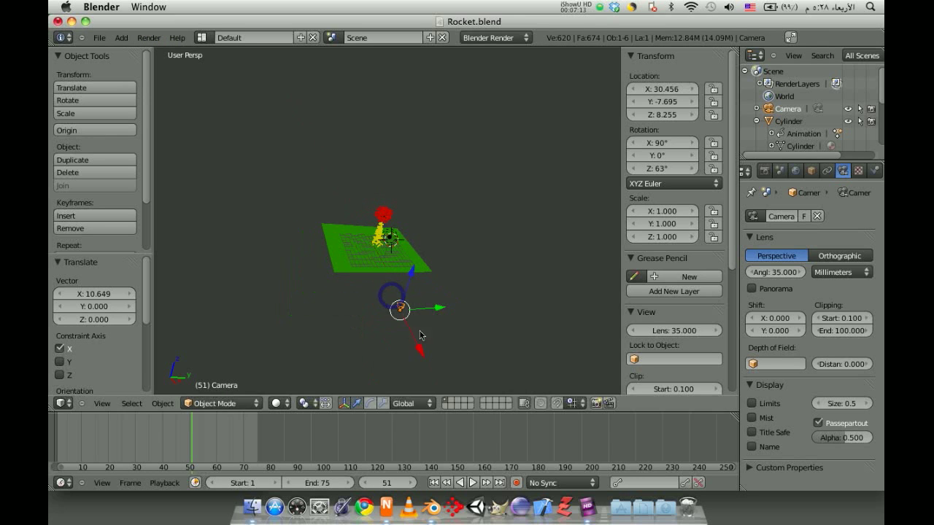
pyautogui.press('g')
pyautogui.press('y')
pyautogui.click(354, 311)
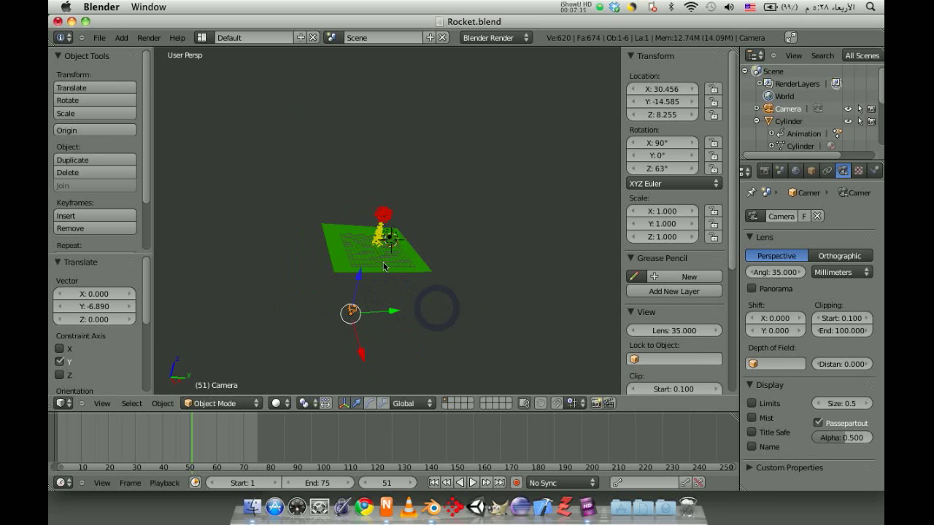
# - Render a test image of the new framing, then rewind the animation to frame 2
pyautogui.click(151, 38)
pyautogui.click(156, 50)
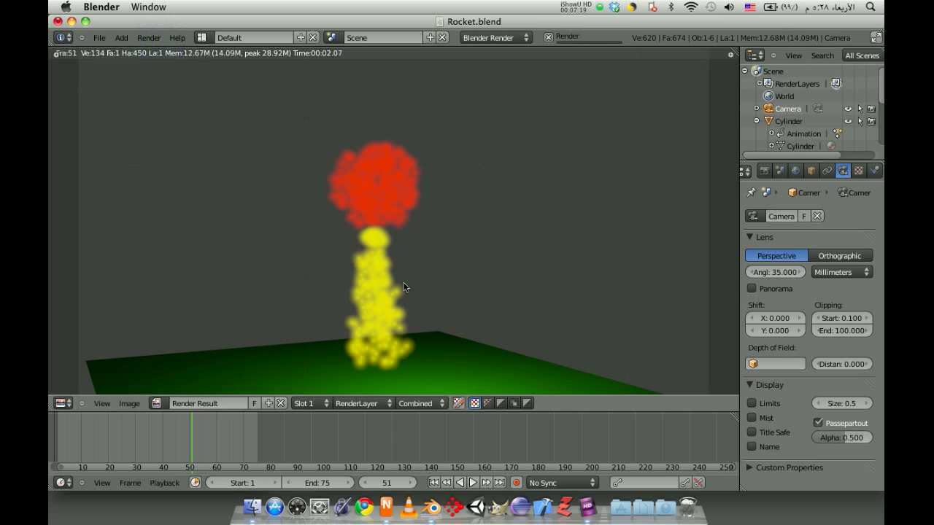
pyautogui.press('Escape')
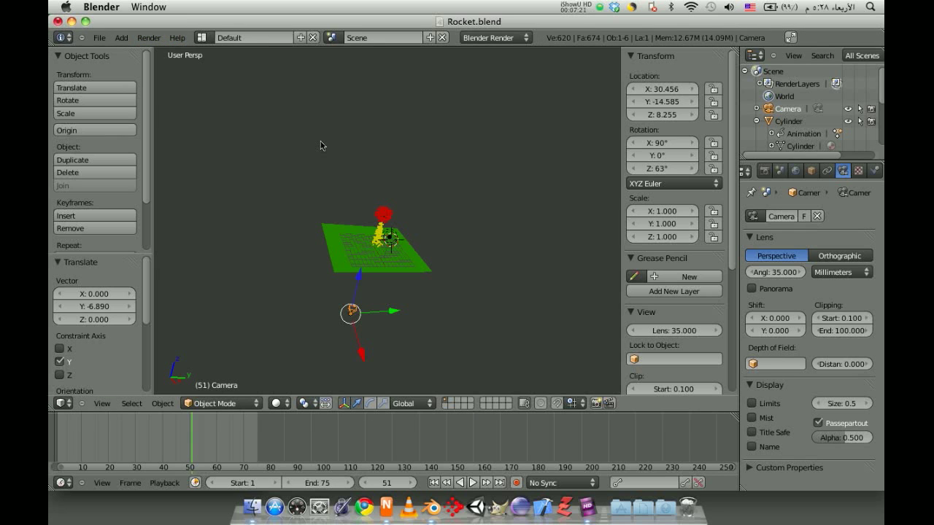
pyautogui.moveTo(190, 428); pyautogui.dragTo(61, 431)
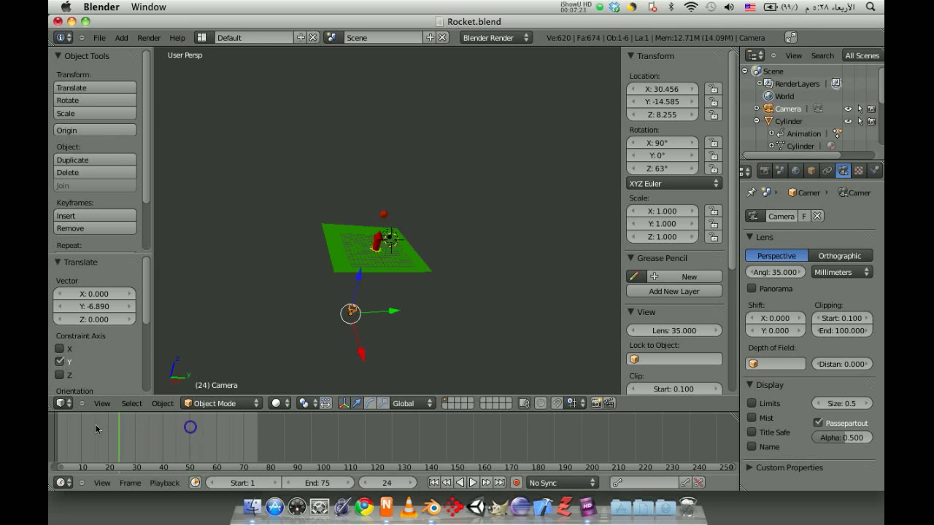
pyautogui.click(149, 37)
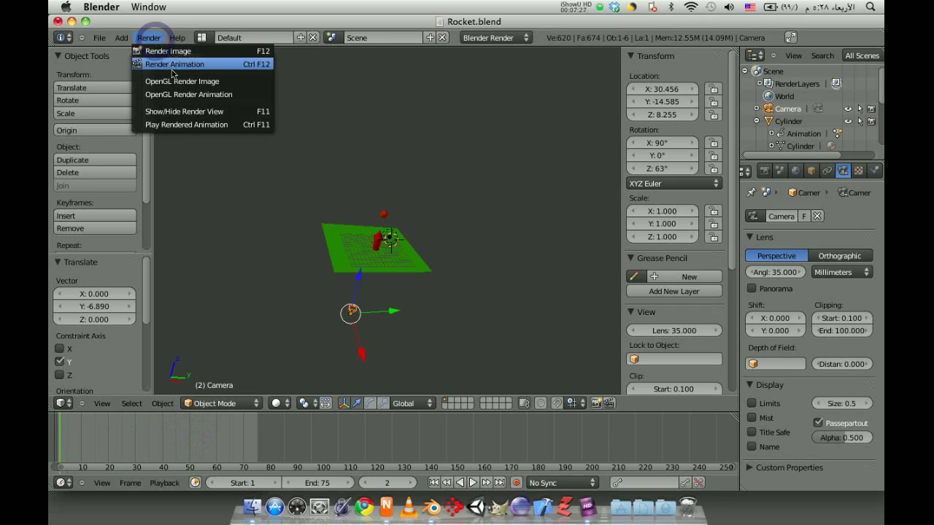